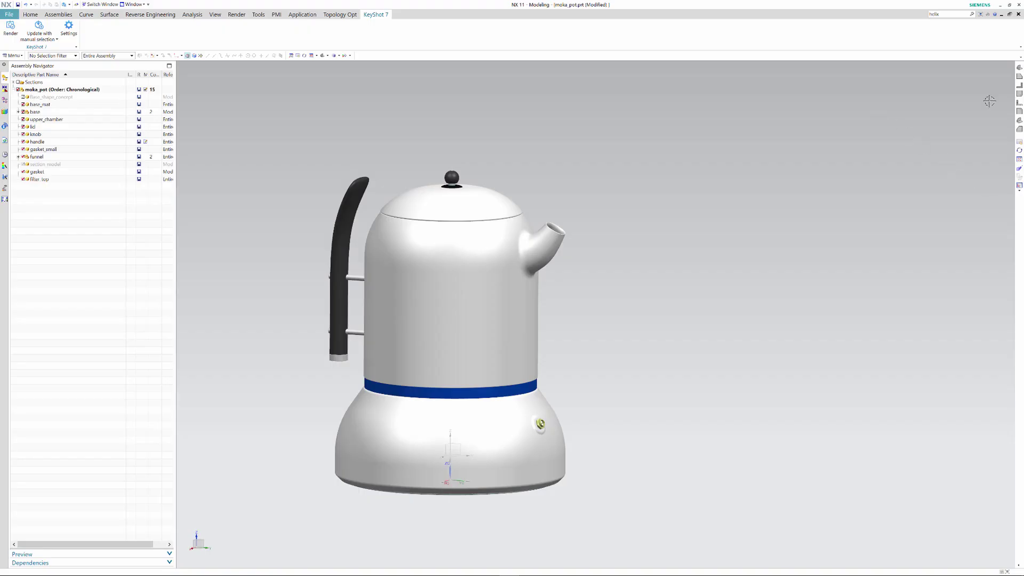
Step: Orbit the moka pot assembly in NX to a new viewing angle
{"action": "middle_click_drag", "start_coordinate": [742, 261], "coordinate": [623, 265]}
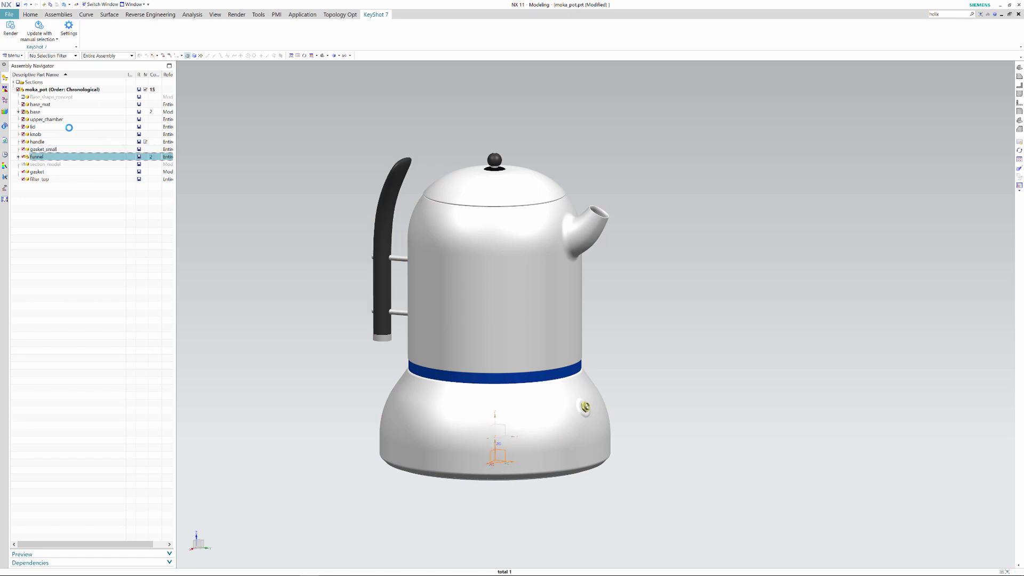
Step: Send the moka pot to KeyShot and switch the camera to the standard Right view
{"action": "left_click", "coordinate": [5, 29]}
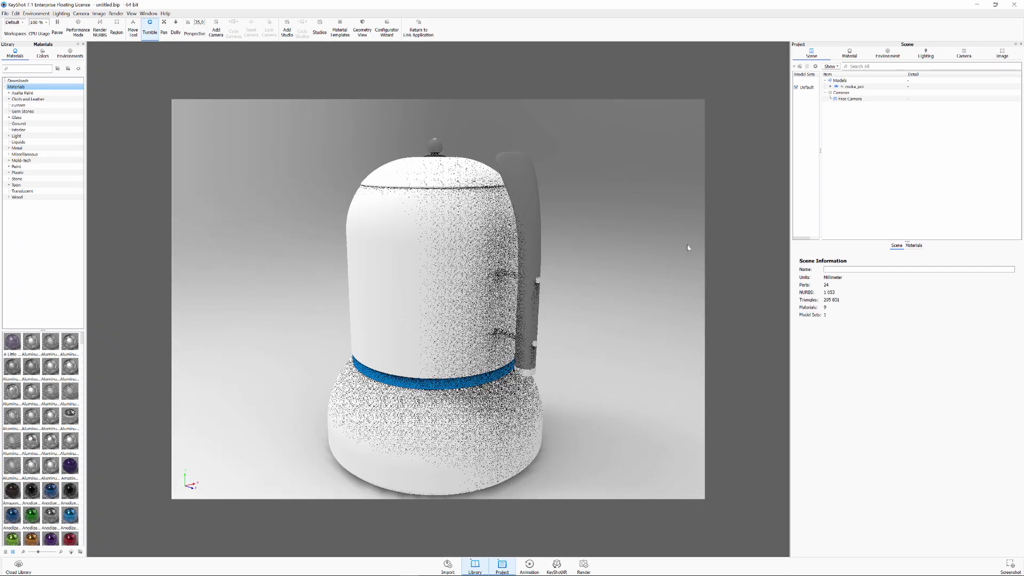
{"action": "left_click", "coordinate": [963, 53]}
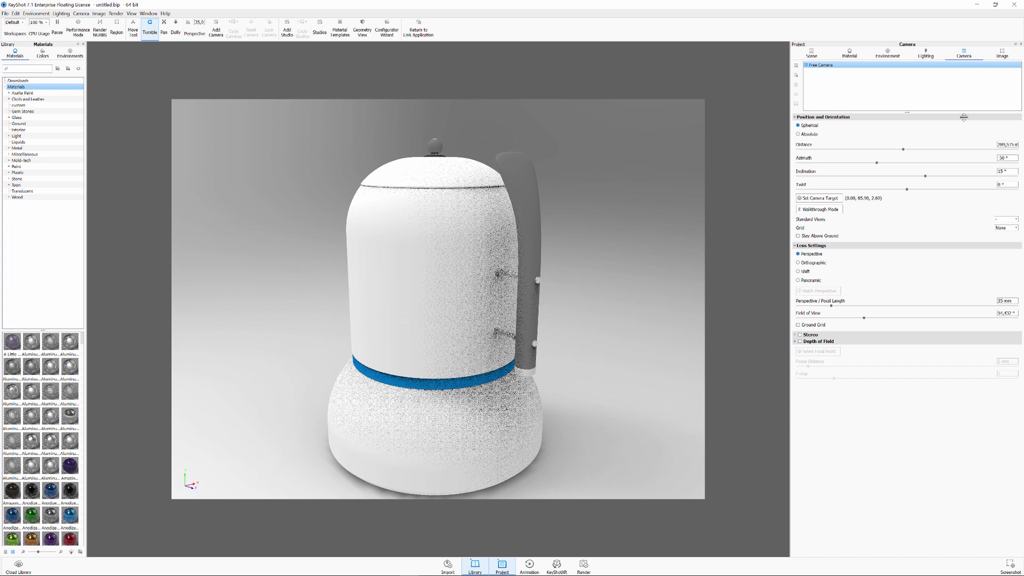
{"action": "left_click", "coordinate": [1002, 220]}
{"action": "left_click", "coordinate": [1009, 249]}
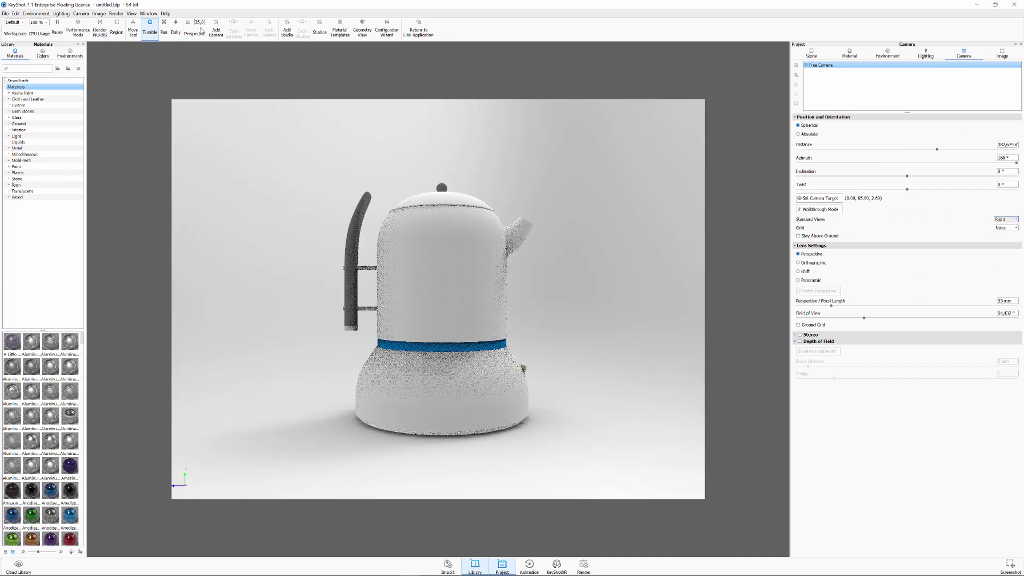
Step: Set the camera focal length to 75 mm and dolly out so the pot sits small
{"action": "double_click", "coordinate": [201, 23]}
{"action": "type", "text": "75"}
{"action": "key", "text": "Return"}
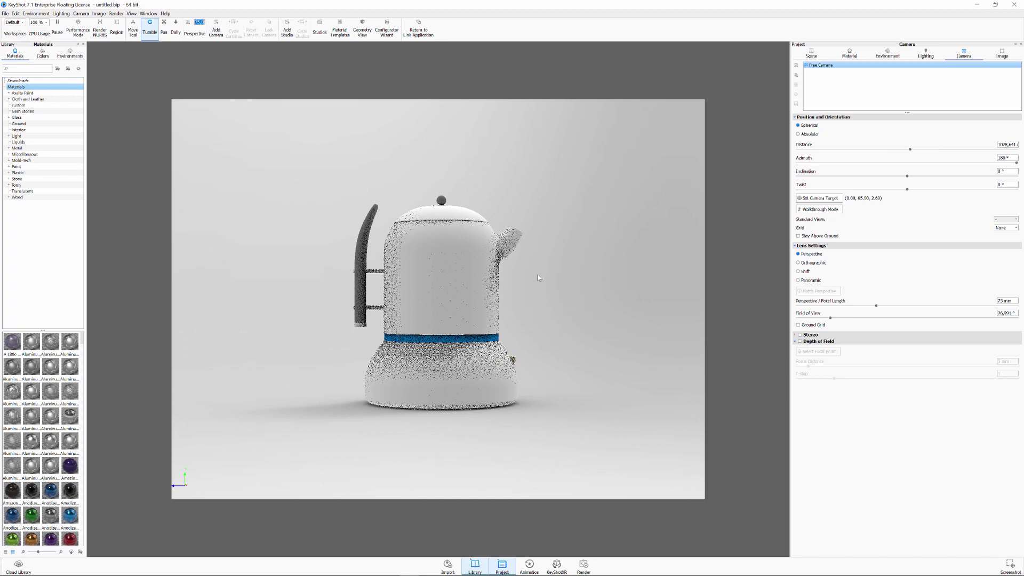
{"action": "scroll", "coordinate": [537, 278], "scroll_direction": "down", "scroll_amount": 3}
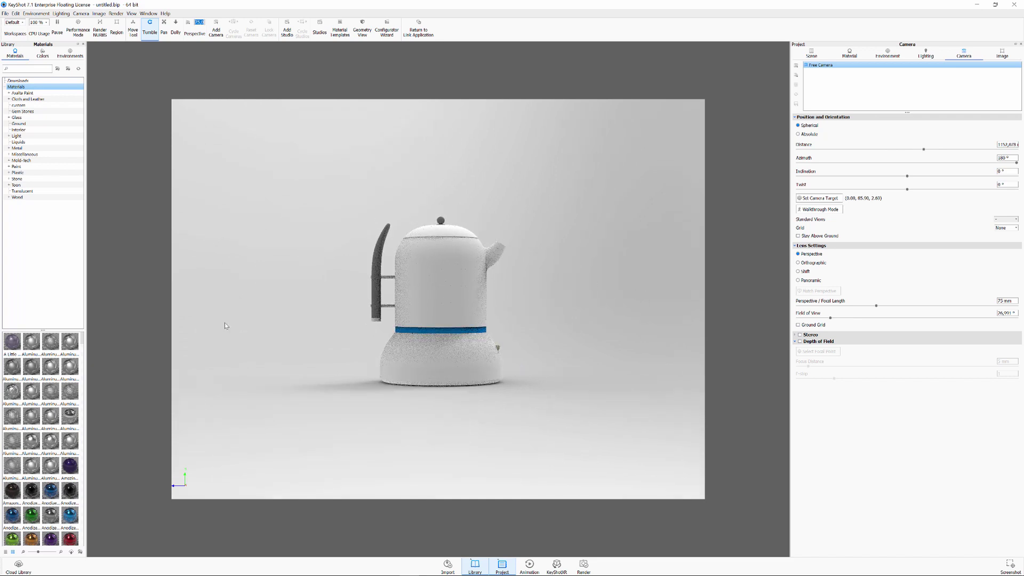
Step: Apply Axalta Paint Lemon to the pot body and Gun Metal to its band
{"action": "double_click", "coordinate": [13, 93]}
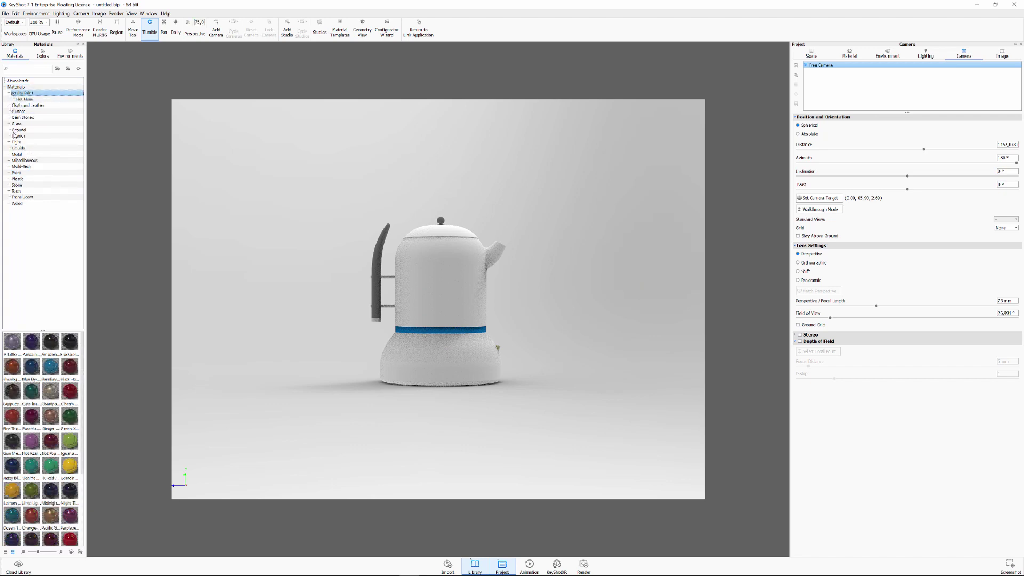
{"action": "left_click_drag", "start_coordinate": [68, 467], "coordinate": [435, 303]}
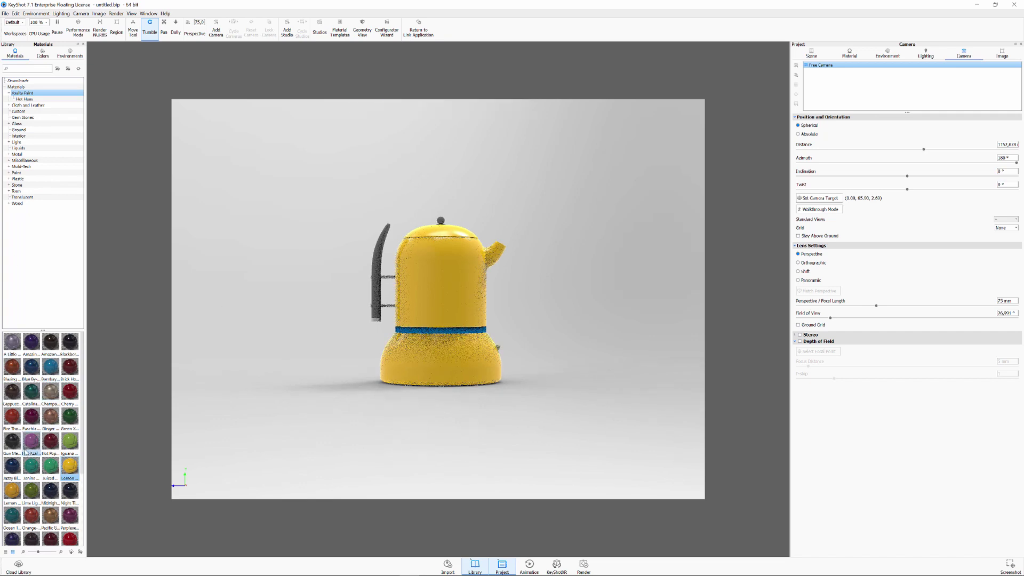
{"action": "left_click_drag", "start_coordinate": [12, 440], "coordinate": [413, 331]}
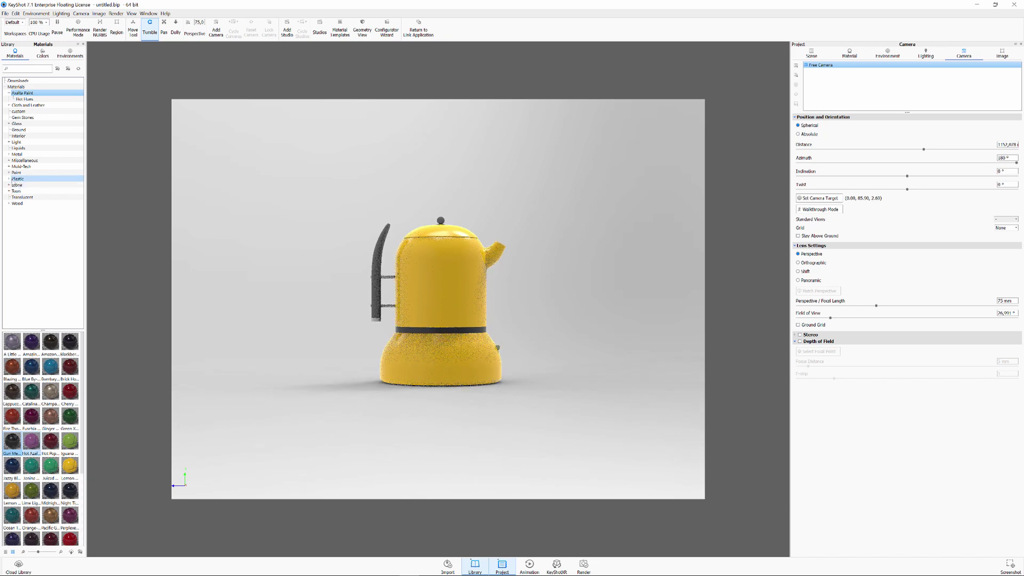
Step: Make the handle glossy black hard plastic
{"action": "left_click", "coordinate": [17, 179]}
{"action": "left_click", "coordinate": [8, 179]}
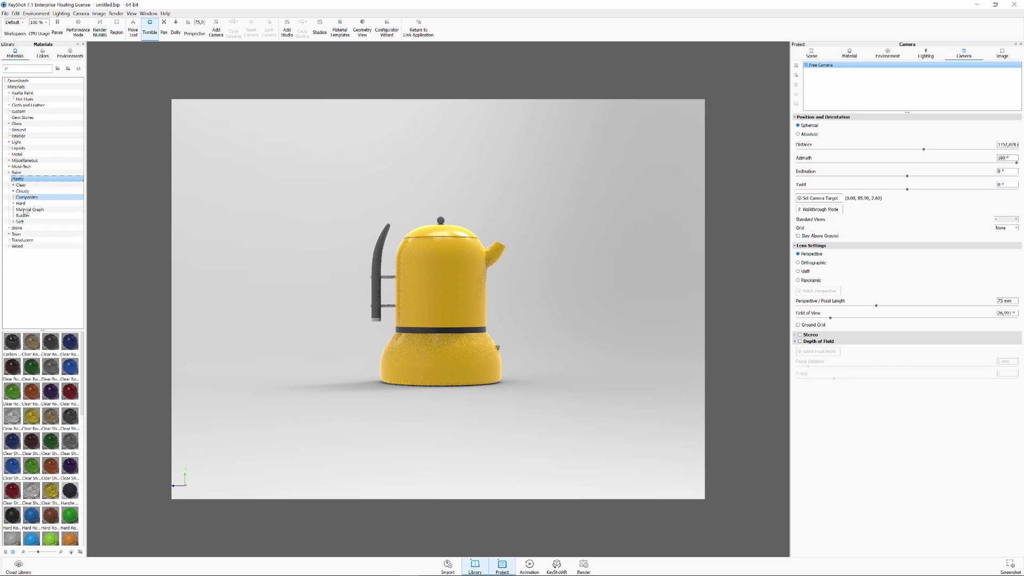
{"action": "left_click", "coordinate": [20, 203]}
{"action": "left_click_drag", "start_coordinate": [12, 352], "coordinate": [379, 267]}
Step: Try the basic Chrome and Brass metal materials on parts of the pot
{"action": "left_click", "coordinate": [9, 154]}
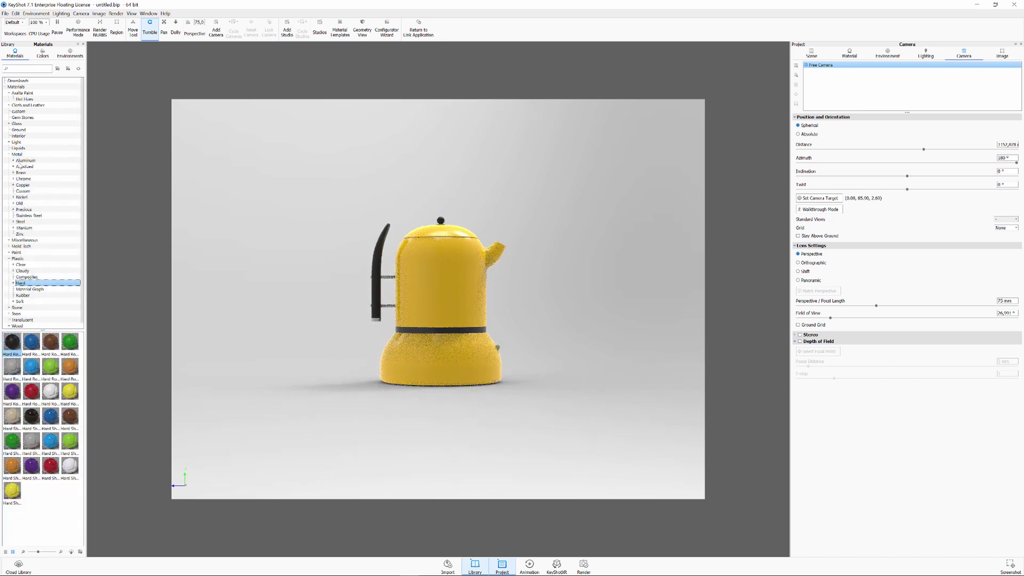
{"action": "left_click", "coordinate": [24, 179]}
{"action": "left_click", "coordinate": [13, 179]}
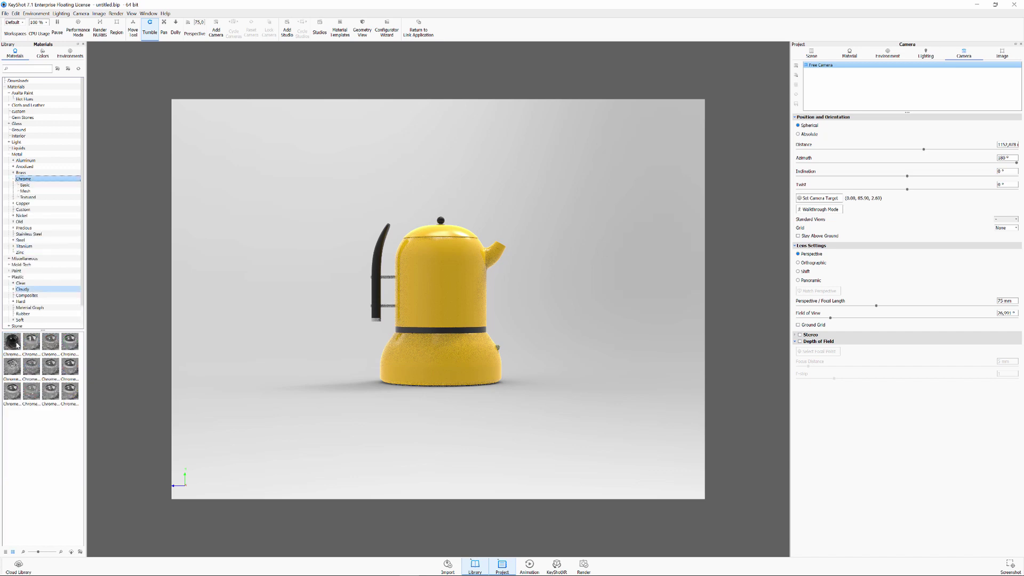
{"action": "left_click", "coordinate": [24, 185]}
{"action": "left_click_drag", "start_coordinate": [32, 342], "coordinate": [464, 307]}
{"action": "double_click", "coordinate": [22, 172]}
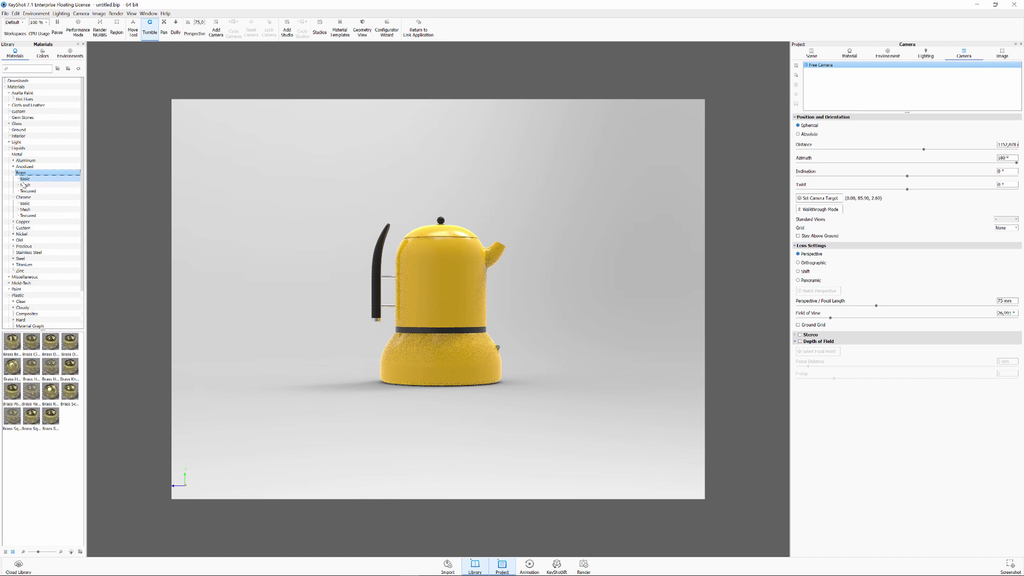
{"action": "left_click", "coordinate": [25, 179]}
{"action": "left_click_drag", "start_coordinate": [32, 341], "coordinate": [554, 353]}
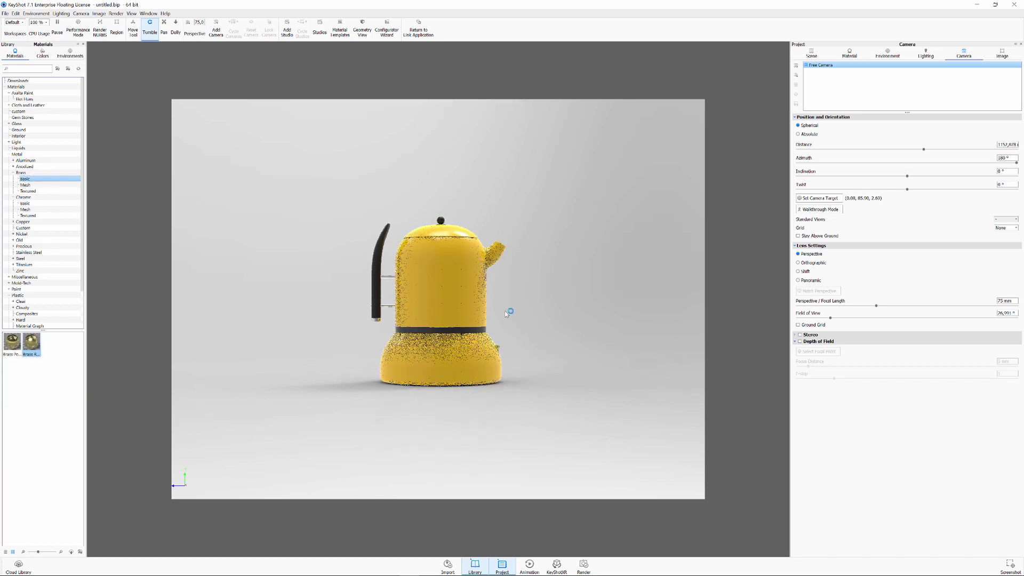
{"action": "left_click", "coordinate": [911, 67]}
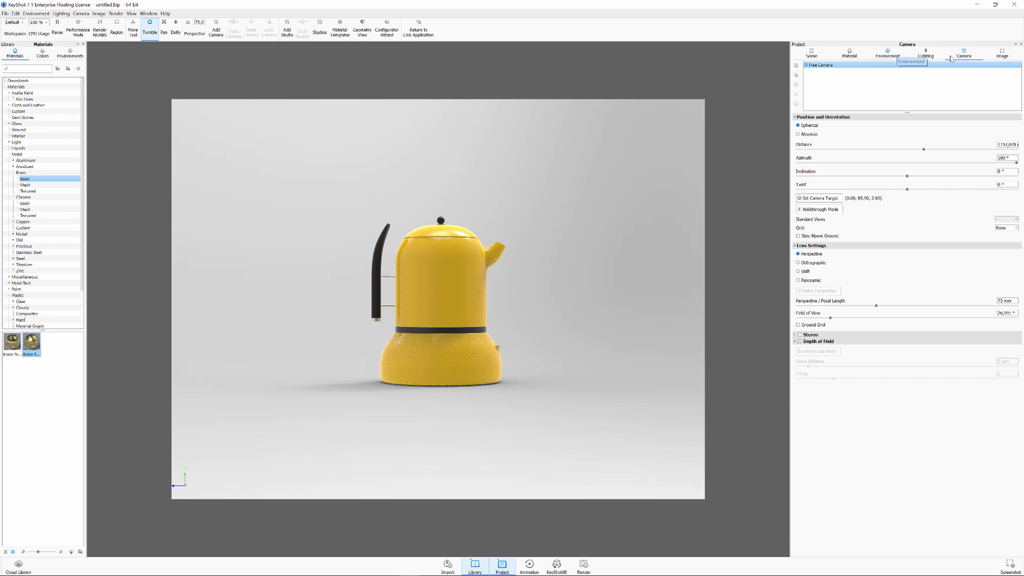
Step: Save the framed view as a camera named 'Side View' and restore it after tumbling
{"action": "left_click", "coordinate": [795, 67]}
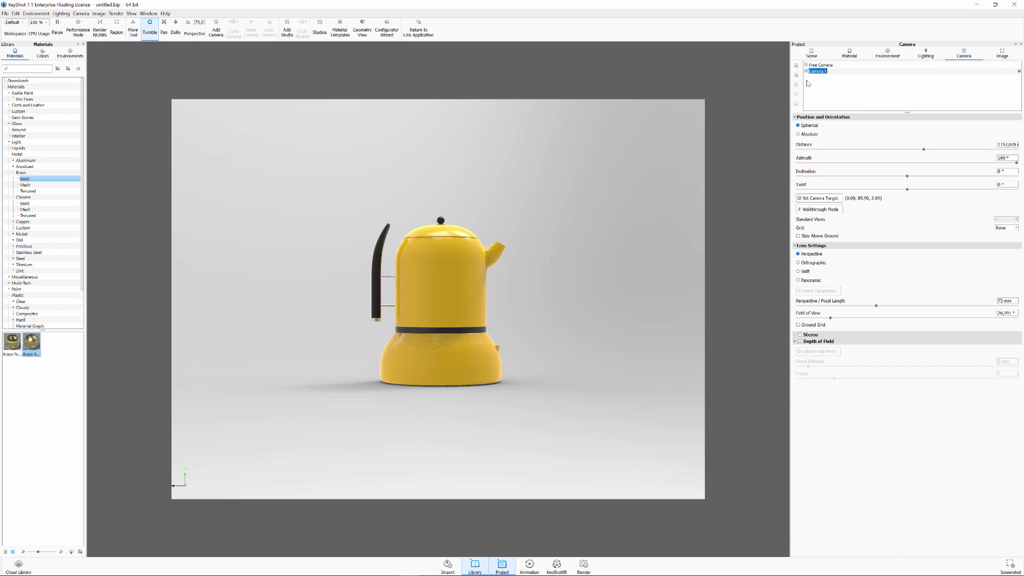
{"action": "type", "text": "Side V"}
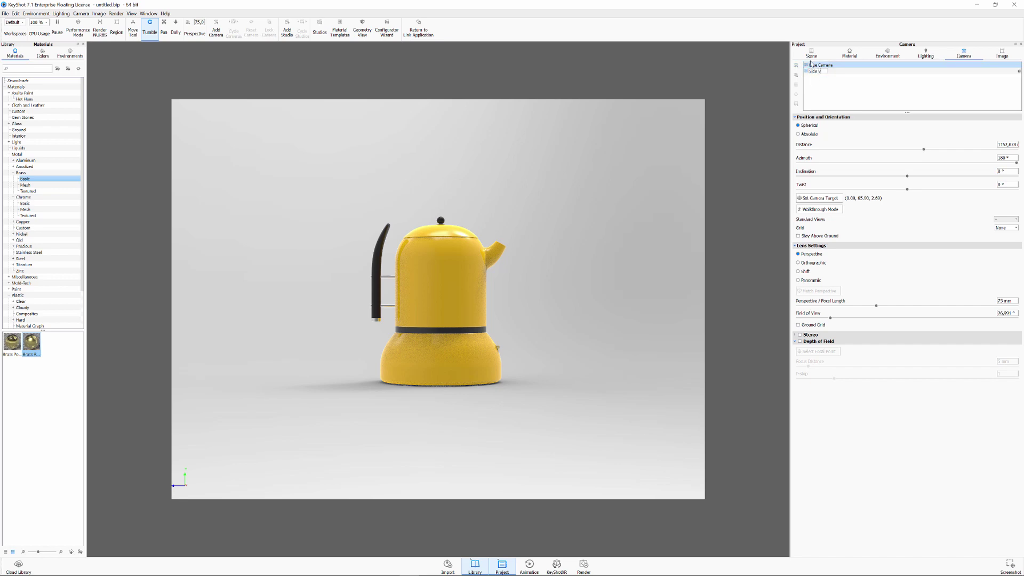
{"action": "type", "text": "iew"}
{"action": "key", "text": "Return"}
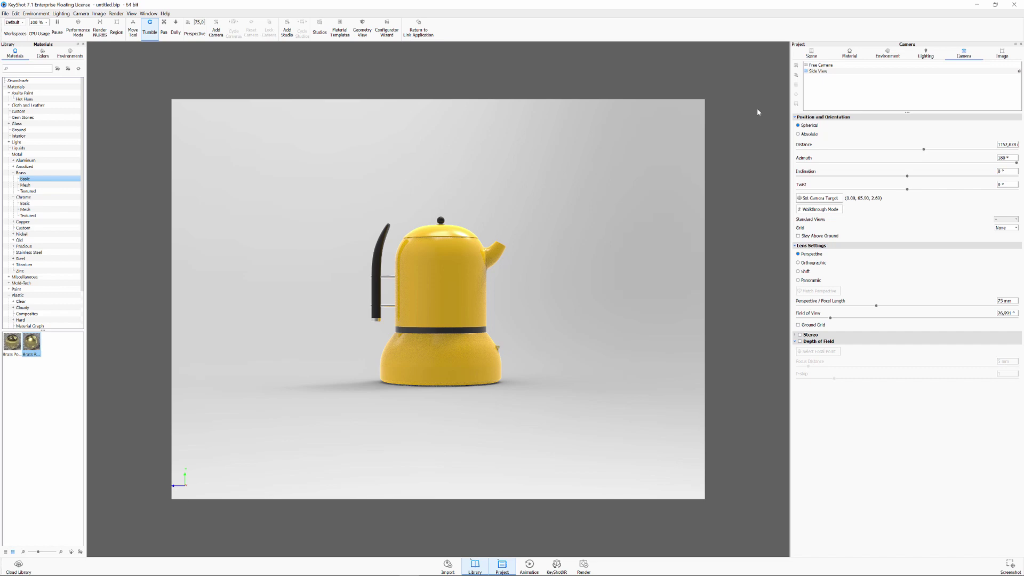
{"action": "left_click_drag", "start_coordinate": [625, 202], "coordinate": [547, 257]}
{"action": "scroll", "coordinate": [546, 257], "scroll_direction": "down", "scroll_amount": 2}
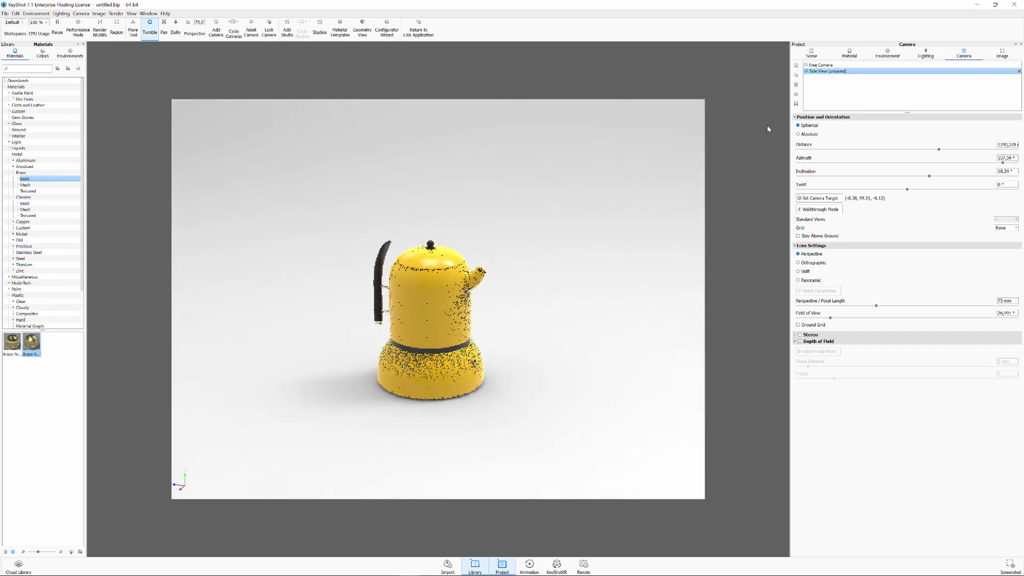
{"action": "left_click", "coordinate": [840, 70]}
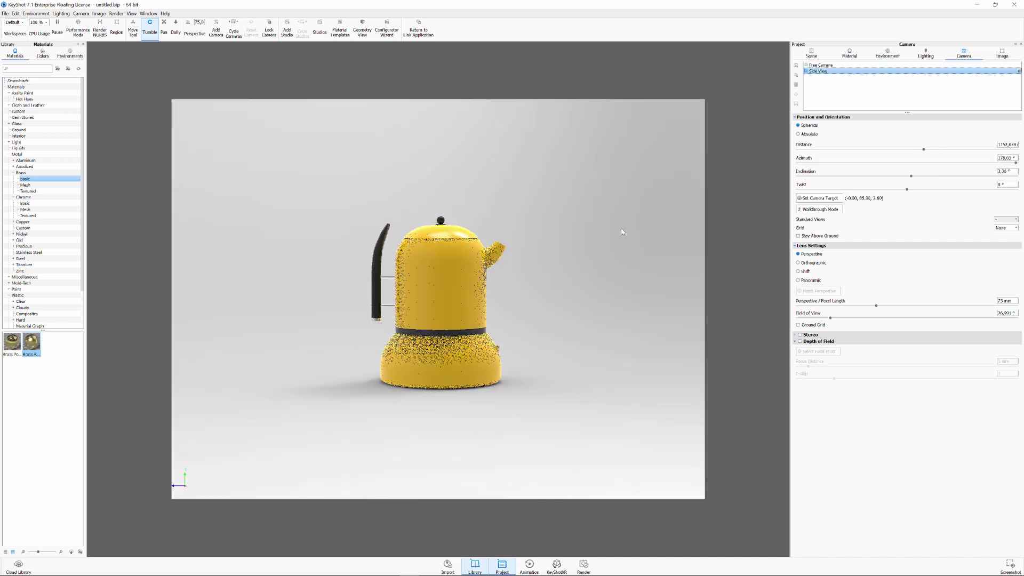
{"action": "left_click", "coordinate": [881, 57]}
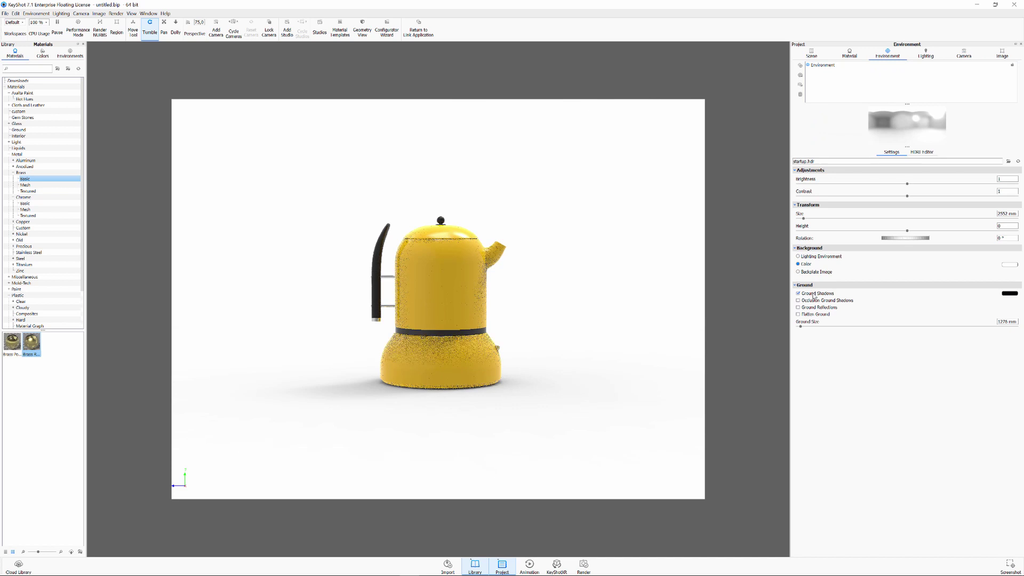
Step: Turn off the ground shadow and set the background colour to solid black
{"action": "left_click", "coordinate": [813, 295]}
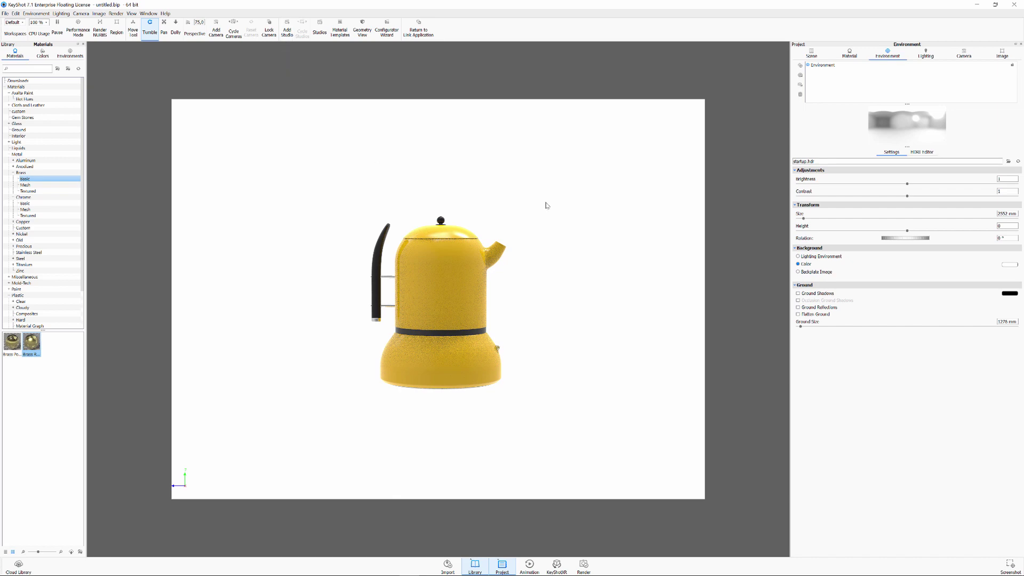
{"action": "left_click", "coordinate": [1010, 265]}
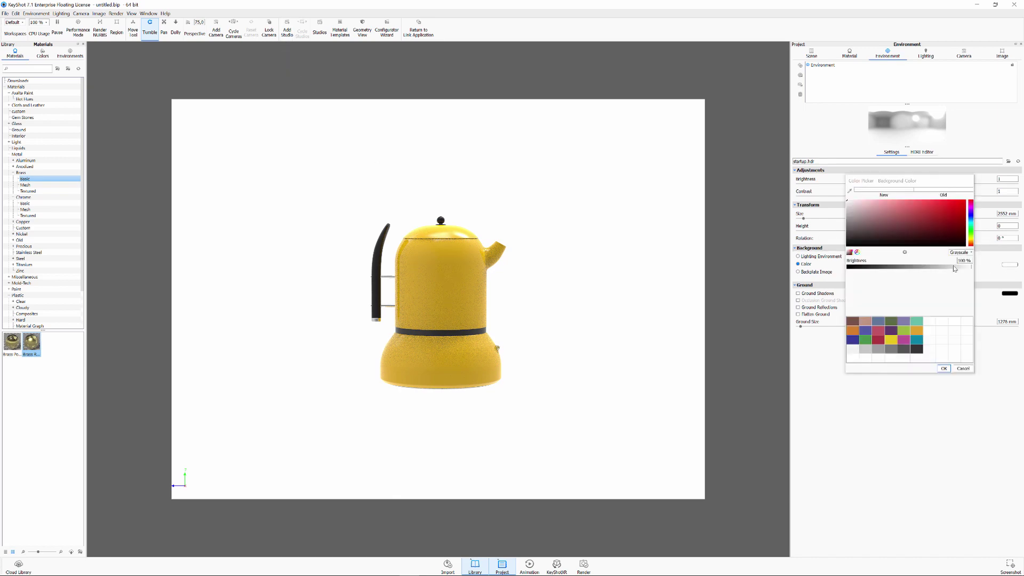
{"action": "left_click_drag", "start_coordinate": [903, 245], "coordinate": [830, 262]}
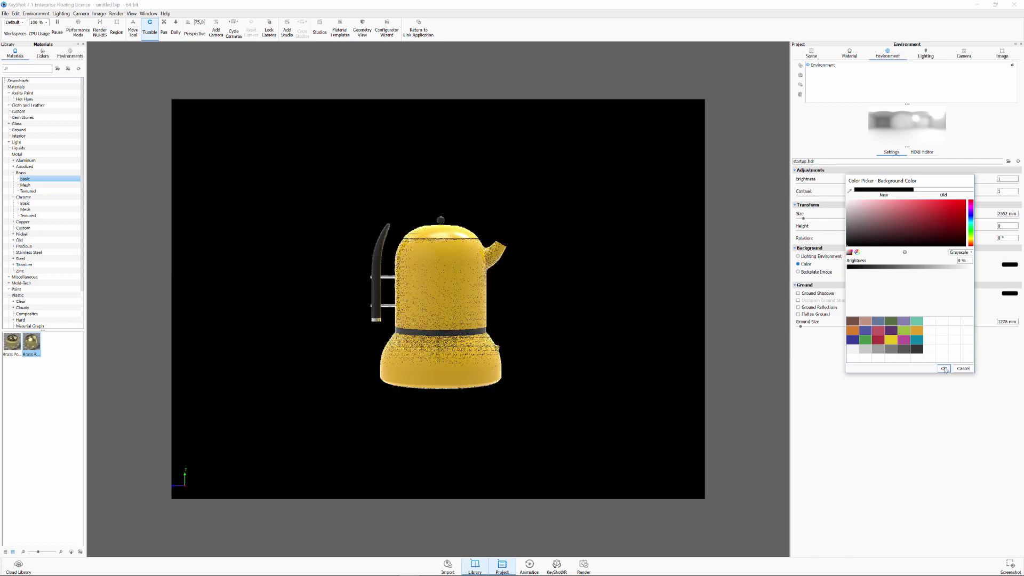
{"action": "left_click", "coordinate": [943, 369]}
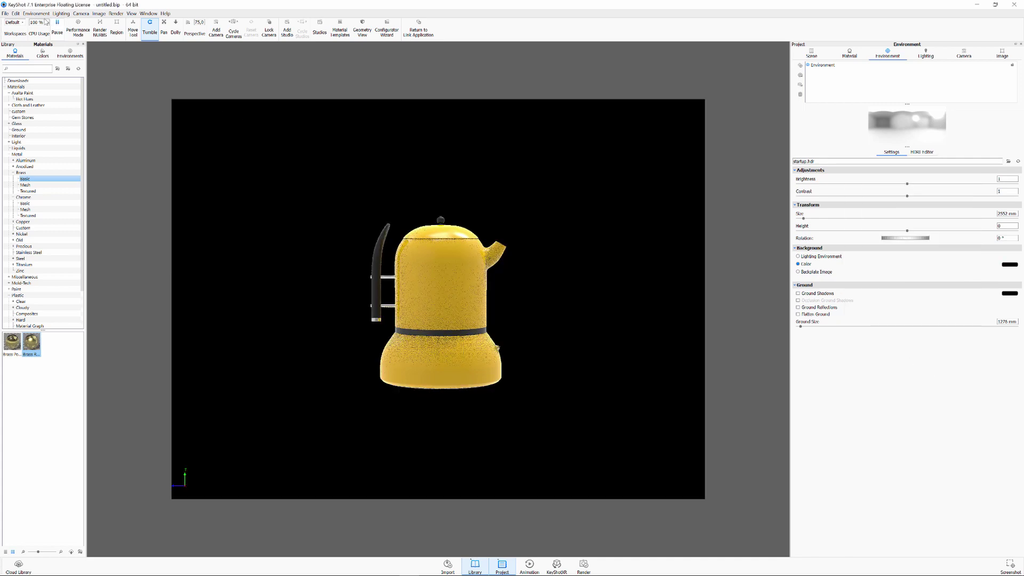
{"action": "left_click", "coordinate": [40, 14]}
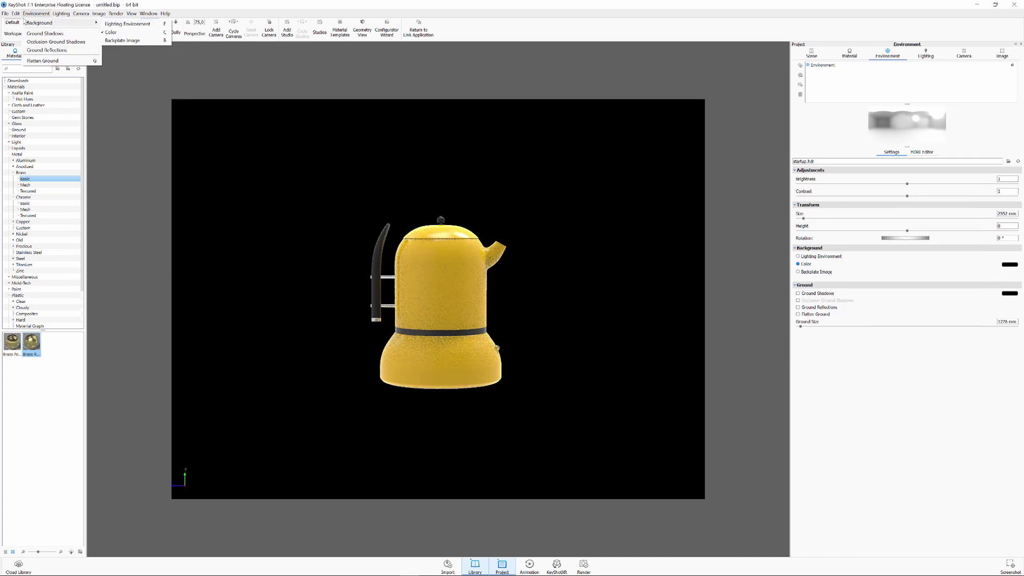
Step: Darken the ground's specular colour to 12% so the ground reflects the pot
{"action": "mouse_move", "coordinate": [17, 15]}
{"action": "mouse_move", "coordinate": [32, 42]}
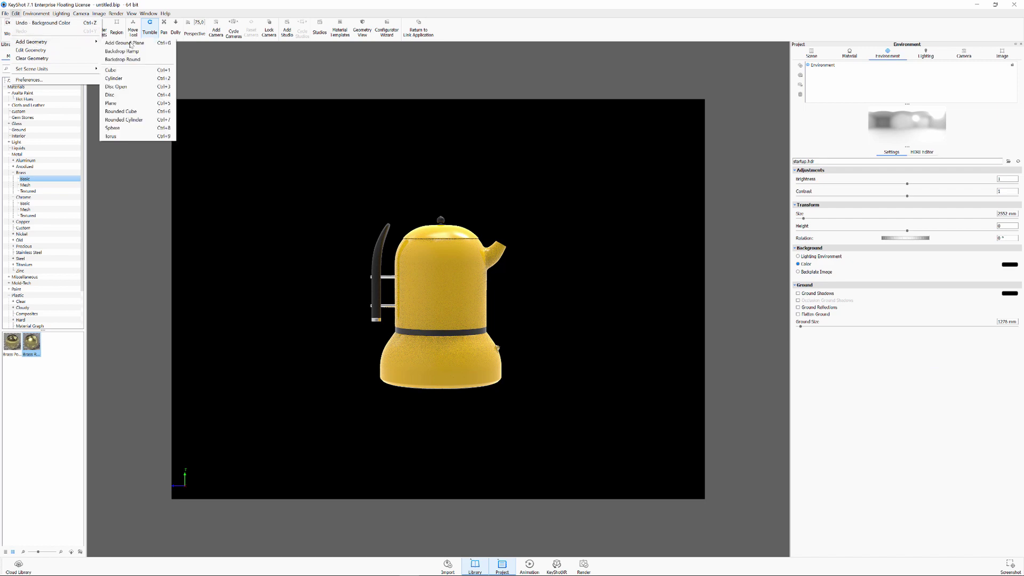
{"action": "left_click", "coordinate": [130, 42]}
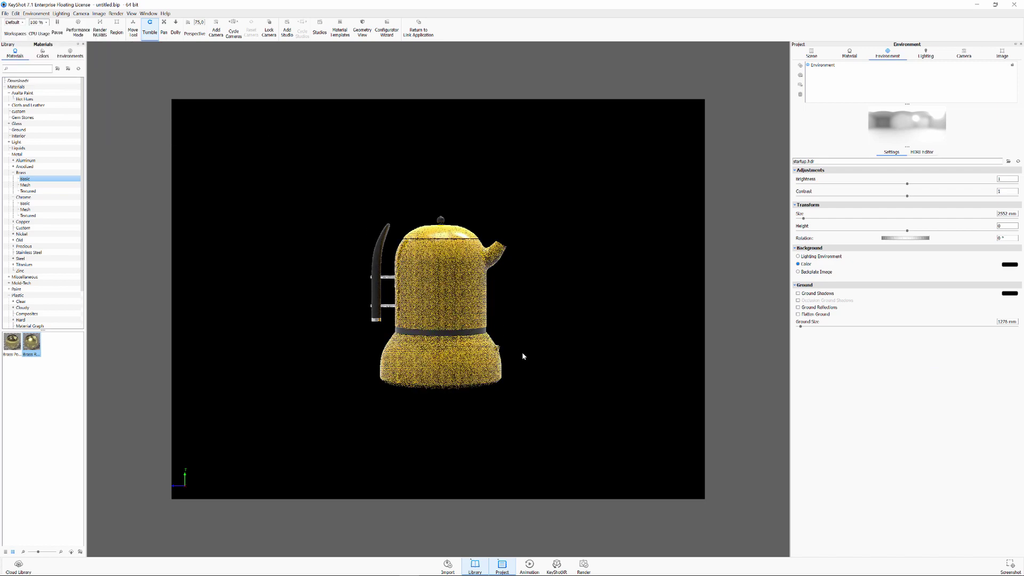
{"action": "double_click", "coordinate": [702, 300]}
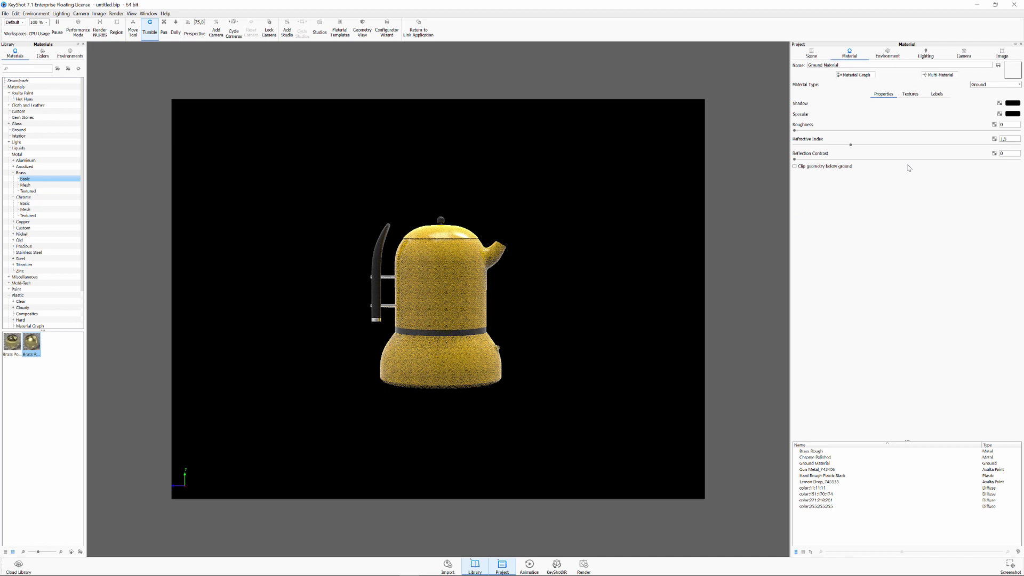
{"action": "left_click", "coordinate": [1012, 114]}
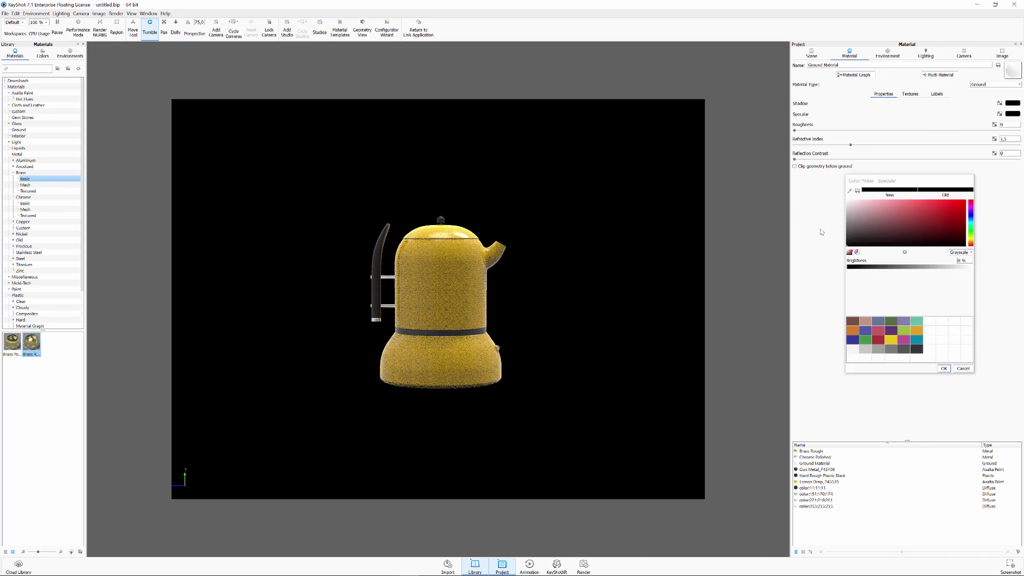
{"action": "left_click_drag", "start_coordinate": [841, 242], "coordinate": [838, 244]}
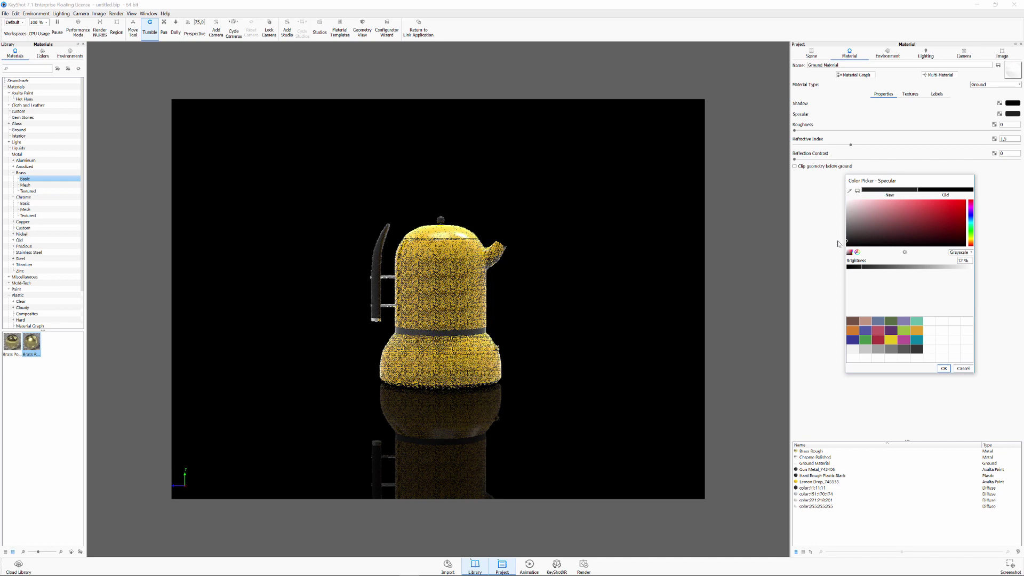
{"action": "left_click", "coordinate": [942, 369]}
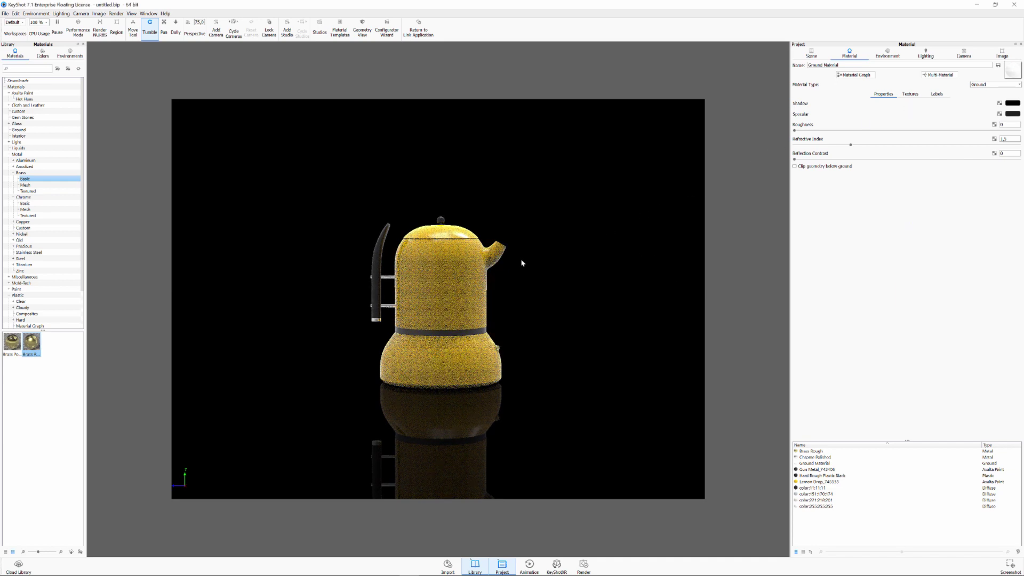
Step: Inspect the pot's yellow paint material, then open the HDRI Editor
{"action": "double_click", "coordinate": [502, 265]}
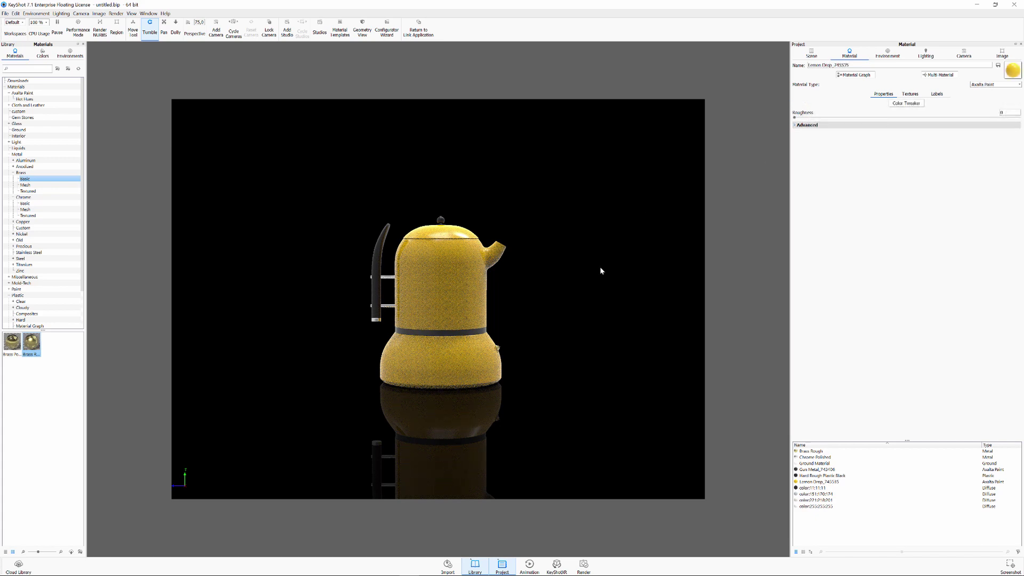
{"action": "left_click", "coordinate": [887, 55]}
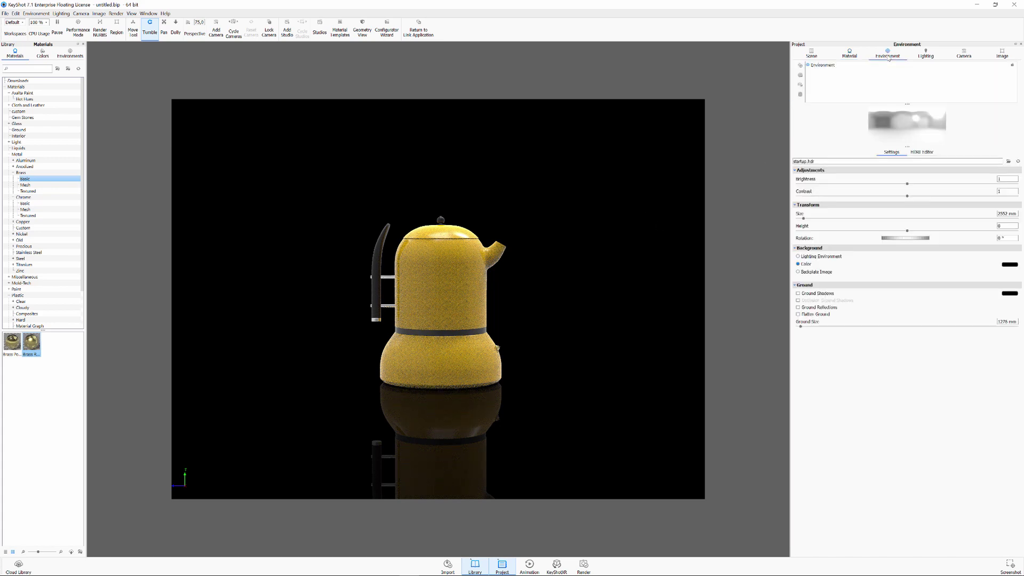
{"action": "left_click", "coordinate": [914, 154]}
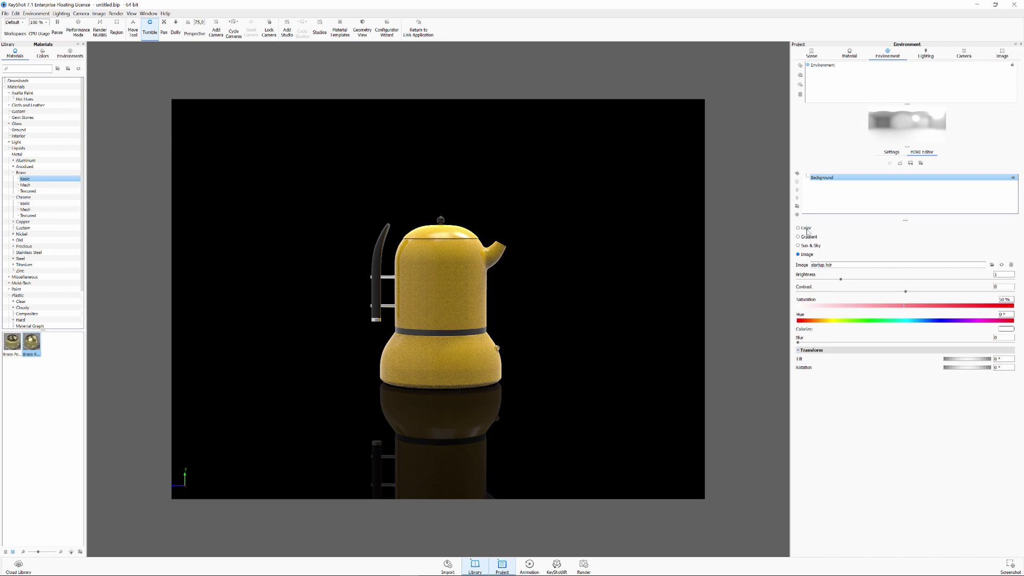
Step: Set the HDRI background to a solid black colour
{"action": "left_click", "coordinate": [1005, 272]}
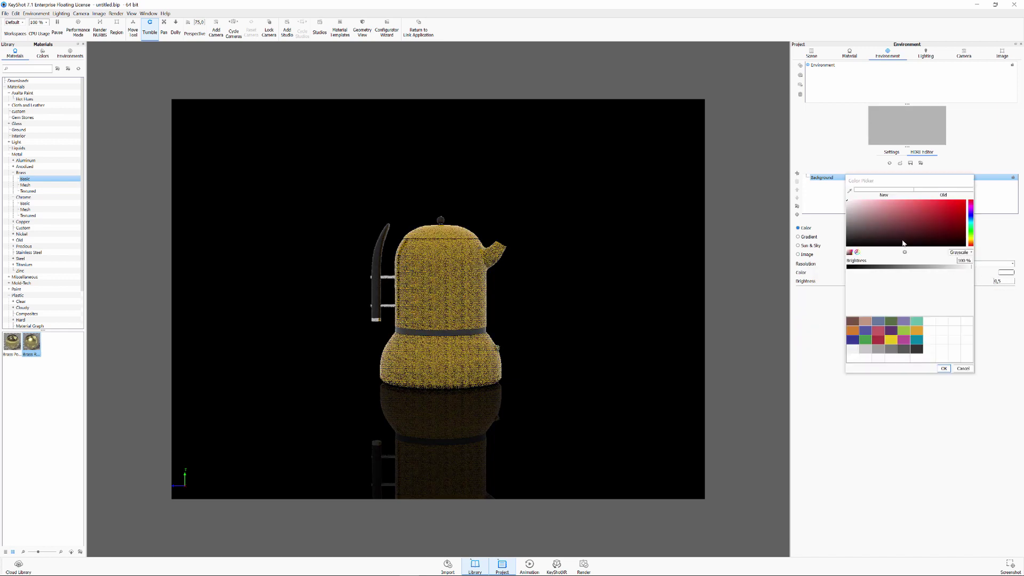
{"action": "left_click_drag", "start_coordinate": [848, 265], "coordinate": [836, 269]}
{"action": "left_click", "coordinate": [944, 369]}
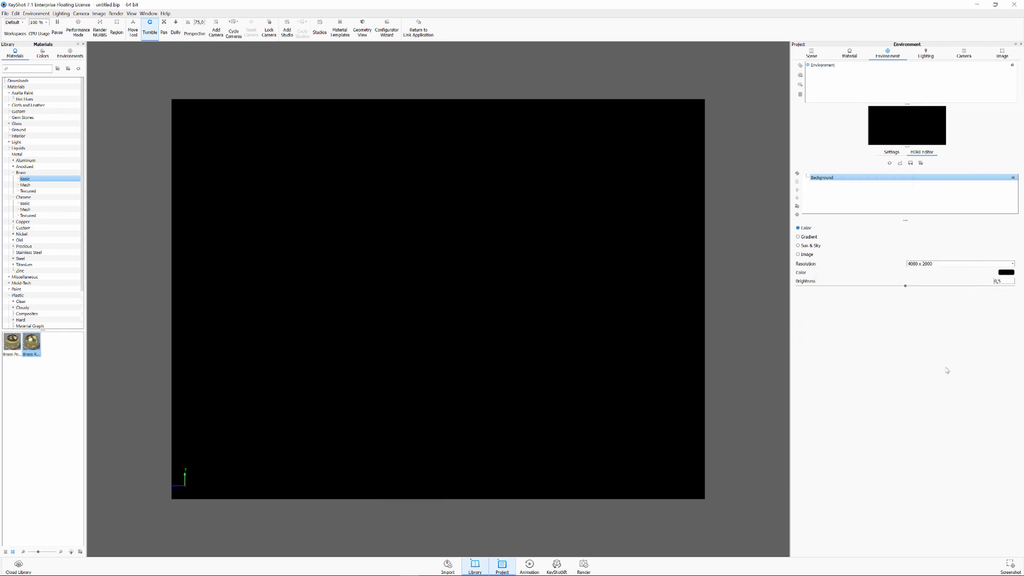
Step: Add a rectangular light pin and place its highlight on the pot's right side
{"action": "left_click", "coordinate": [797, 173]}
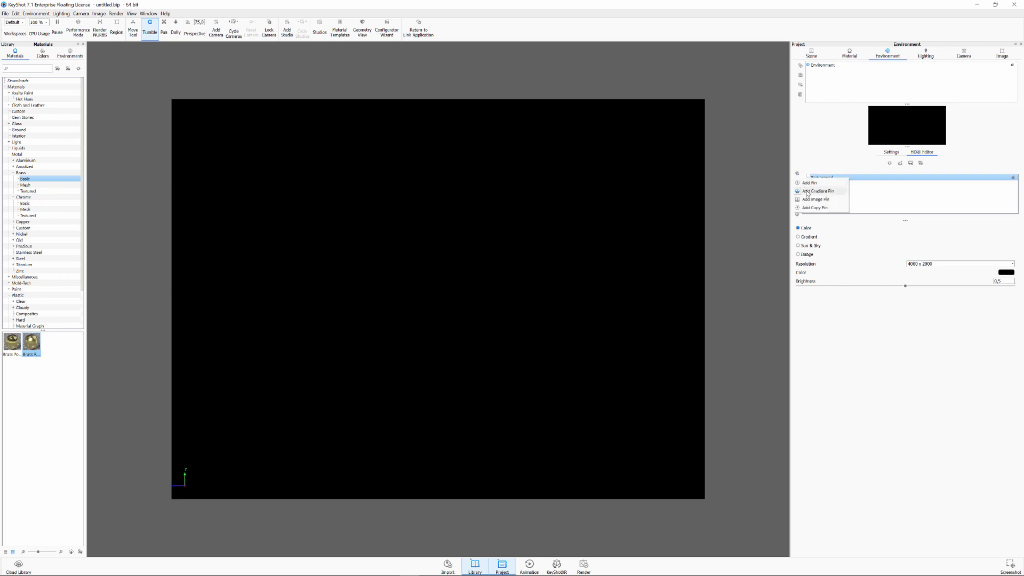
{"action": "left_click", "coordinate": [809, 183]}
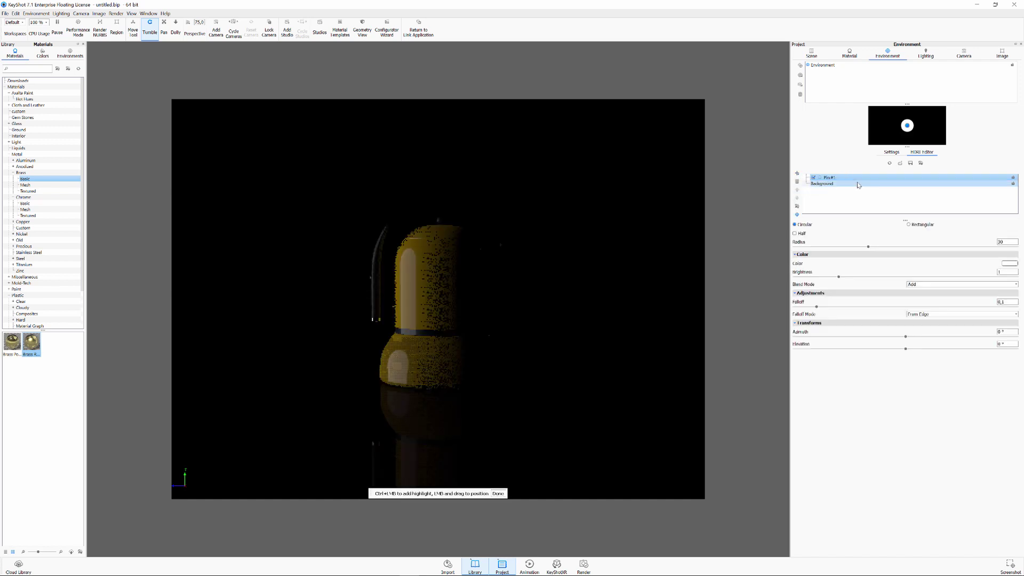
{"action": "left_click", "coordinate": [931, 226]}
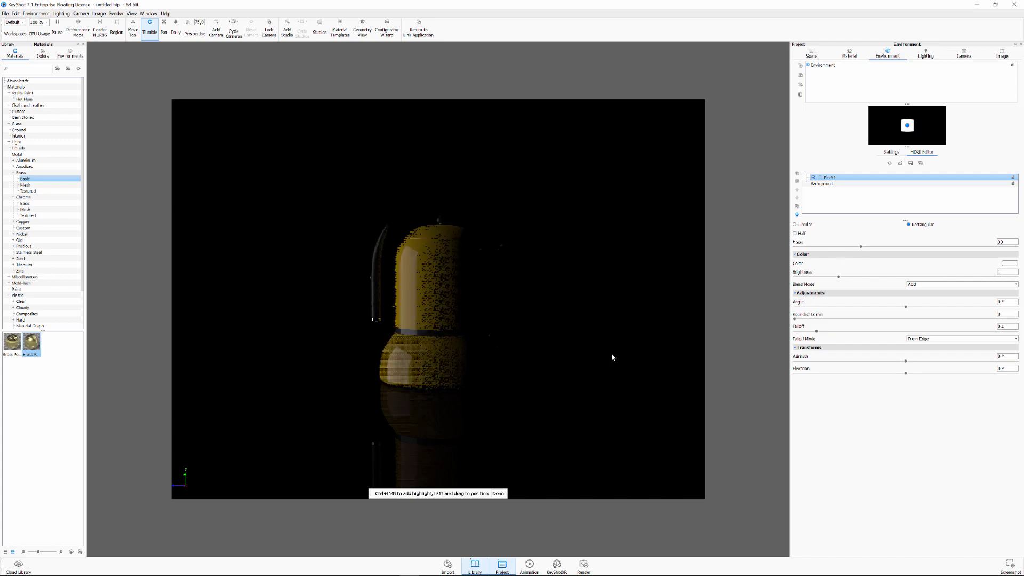
{"action": "left_click", "coordinate": [483, 279]}
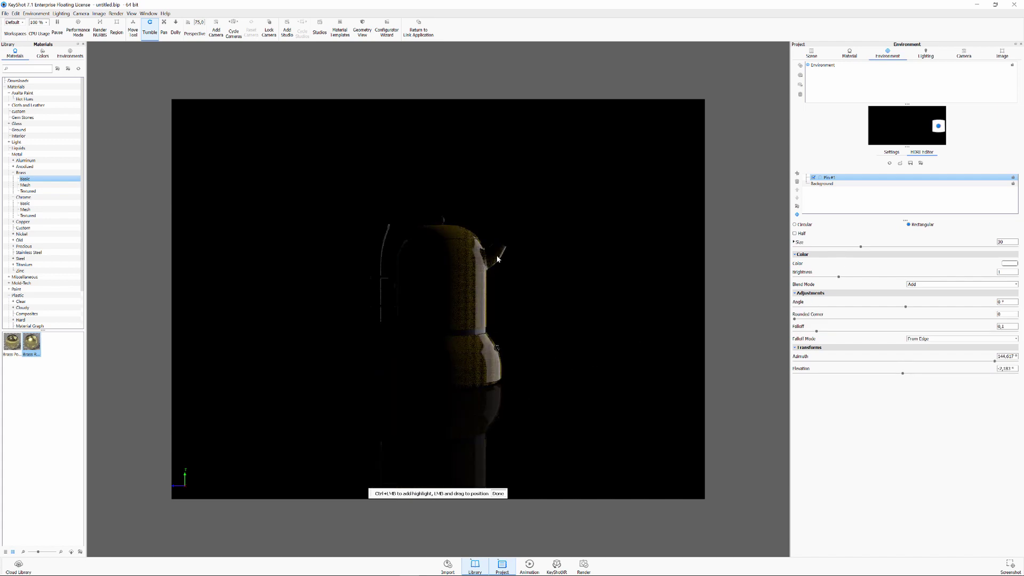
{"action": "left_click", "coordinate": [478, 249]}
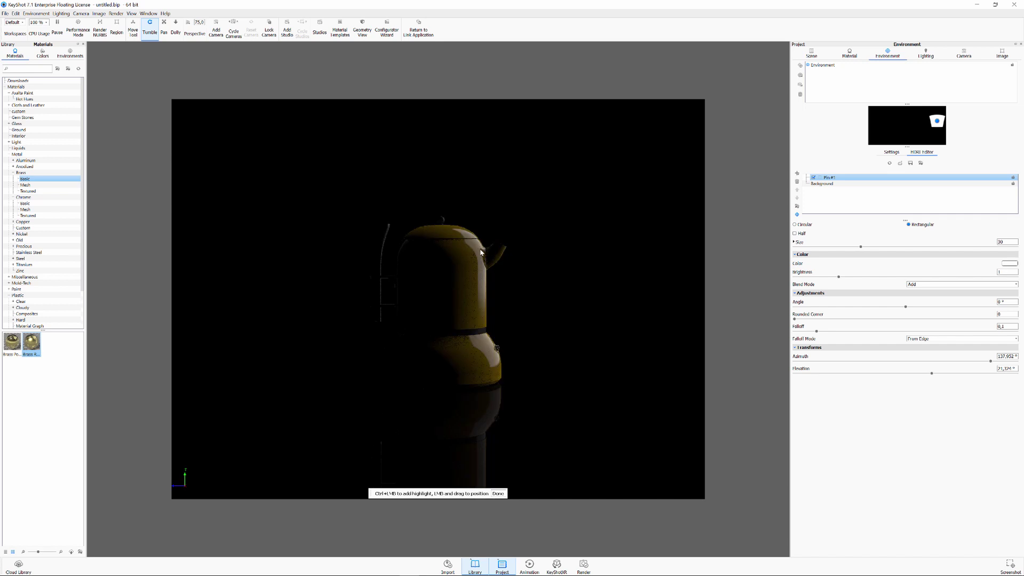
{"action": "left_click", "coordinate": [482, 255]}
{"action": "left_click", "coordinate": [481, 255]}
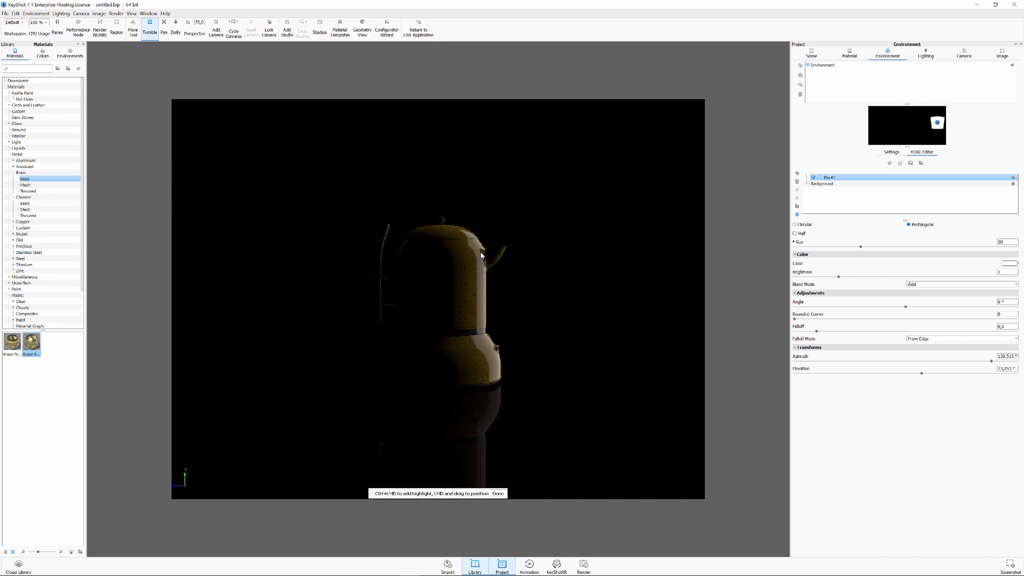
Step: Give the pin height 38,7, Circular falloff 0,647, brightness 2 and a cool temperature tint
{"action": "left_click", "coordinate": [794, 242]}
{"action": "left_click_drag", "start_coordinate": [860, 268], "coordinate": [880, 270]}
{"action": "left_click", "coordinate": [936, 304]}
{"action": "left_click", "coordinate": [935, 284]}
{"action": "left_click", "coordinate": [937, 359]}
{"action": "left_click", "coordinate": [930, 389]}
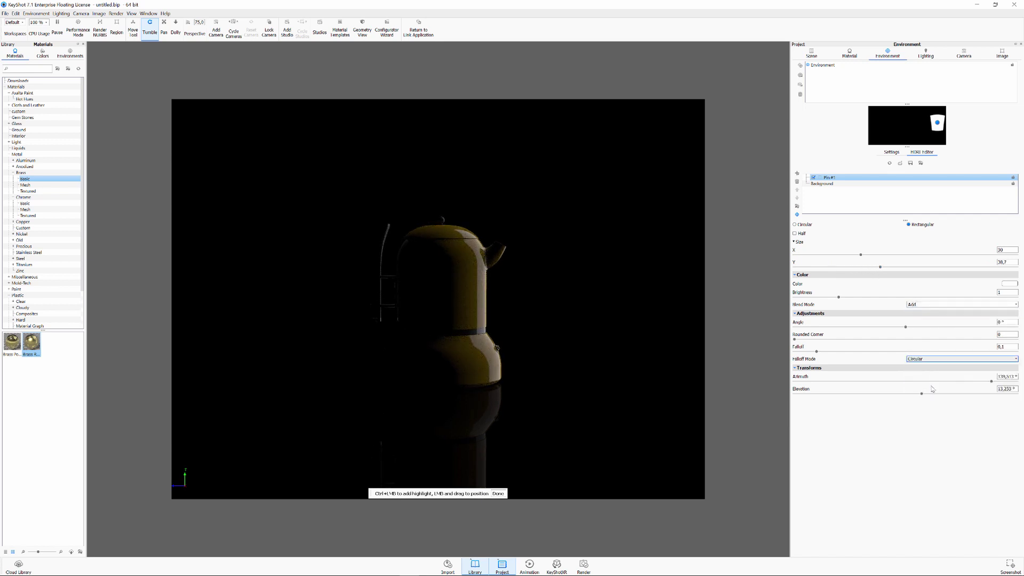
{"action": "left_click_drag", "start_coordinate": [816, 352], "coordinate": [938, 352]}
{"action": "left_click_drag", "start_coordinate": [838, 297], "coordinate": [883, 297]}
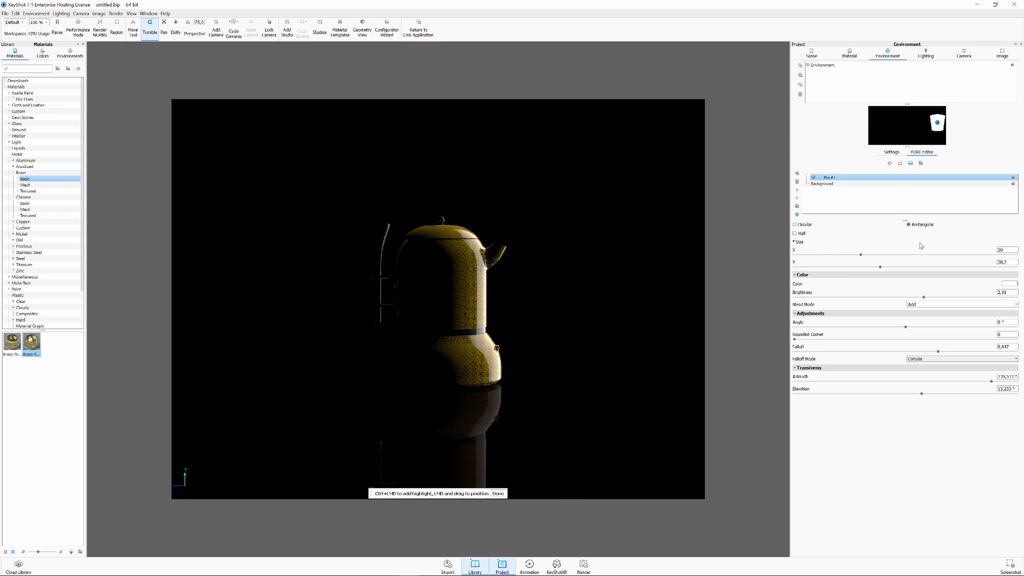
{"action": "left_click", "coordinate": [1008, 284]}
{"action": "left_click", "coordinate": [958, 251]}
{"action": "left_click", "coordinate": [958, 283]}
Step: Add two more pins highlighting the pot's front and front-left, the last at brightness 3.75
{"action": "left_click", "coordinate": [918, 269]}
{"action": "left_click", "coordinate": [944, 368]}
{"action": "left_click", "coordinate": [403, 256], "text": "ctrl"}
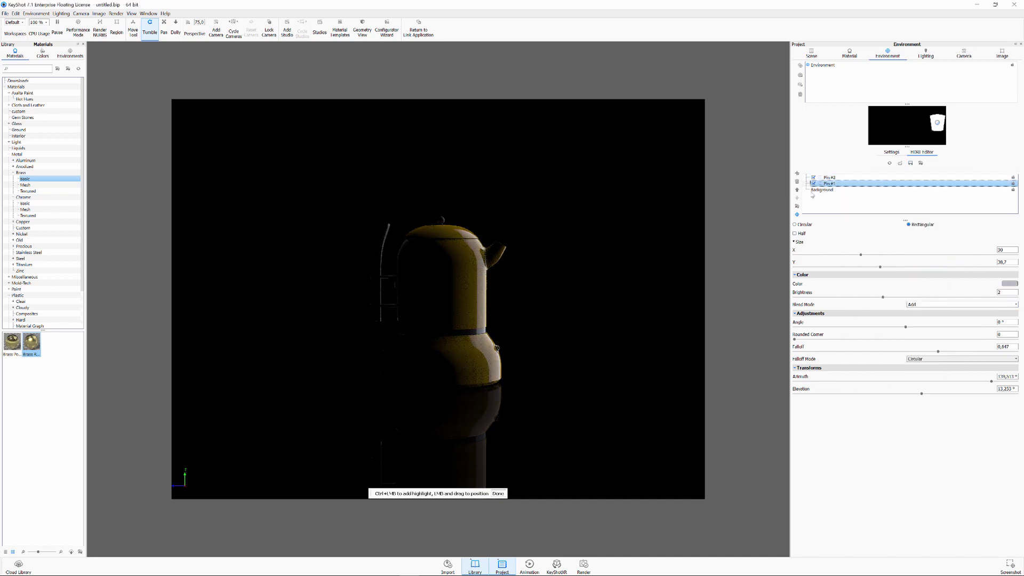
{"action": "left_click_drag", "start_coordinate": [404, 256], "coordinate": [397, 262]}
{"action": "left_click_drag", "start_coordinate": [914, 124], "coordinate": [914, 123]}
{"action": "left_click", "coordinate": [502, 493]}
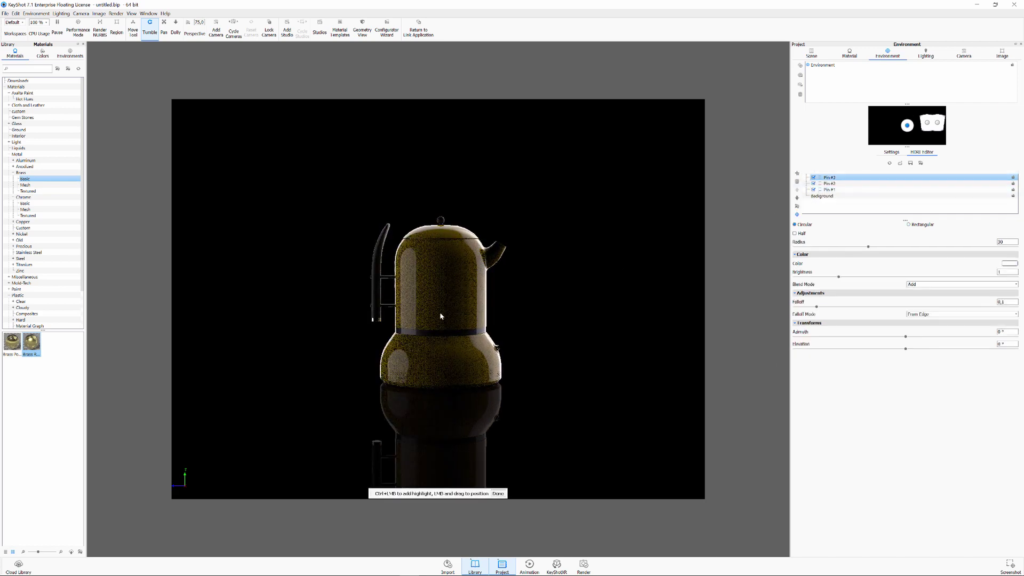
{"action": "left_click_drag", "start_coordinate": [440, 314], "coordinate": [420, 276]}
{"action": "left_click_drag", "start_coordinate": [839, 277], "coordinate": [960, 278]}
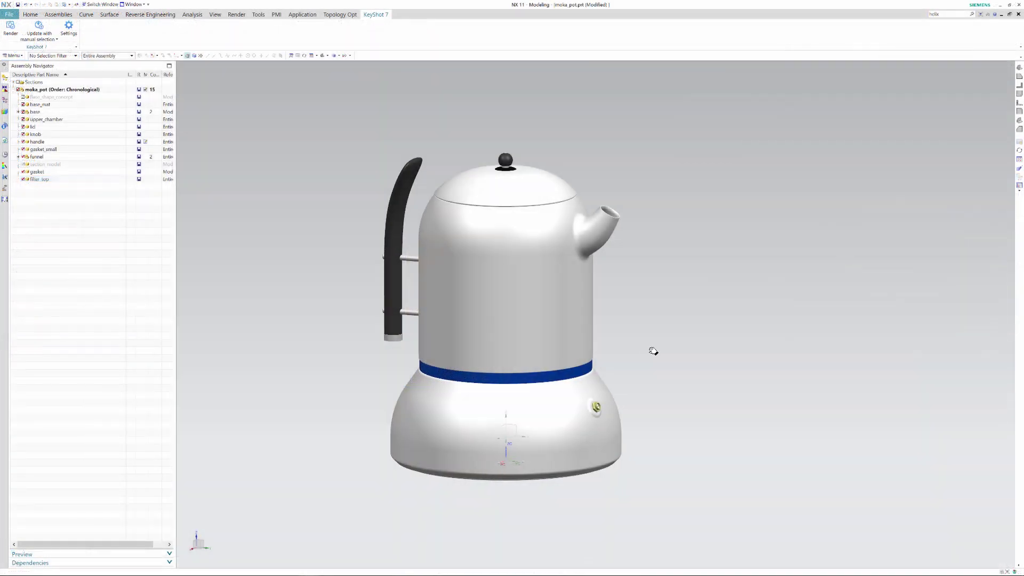
Step: Make the handle the work part and copy-paste Subdivision Body (5) as a new feature
{"action": "middle_click_drag", "start_coordinate": [651, 349], "coordinate": [656, 355]}
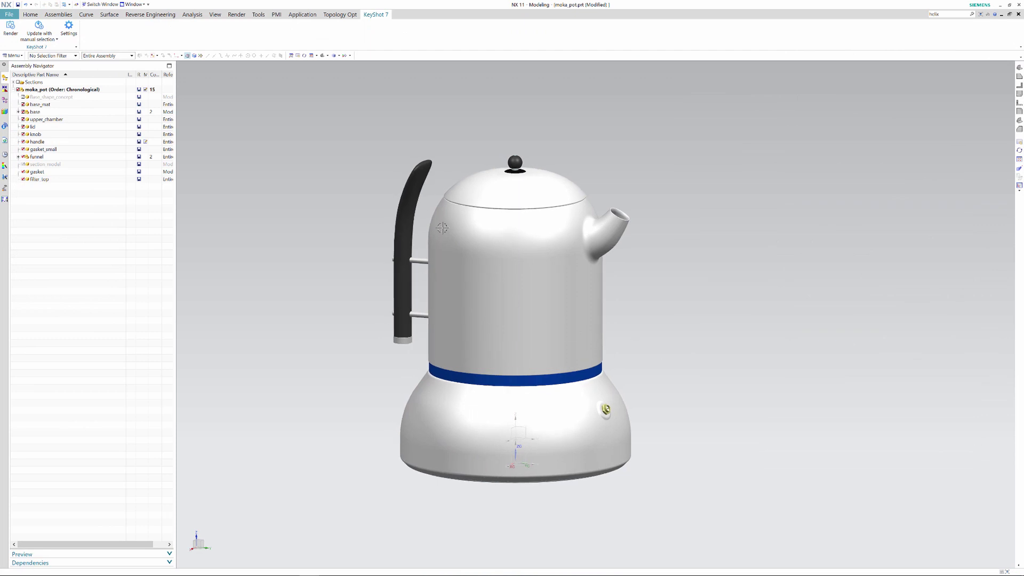
{"action": "double_click", "coordinate": [419, 195]}
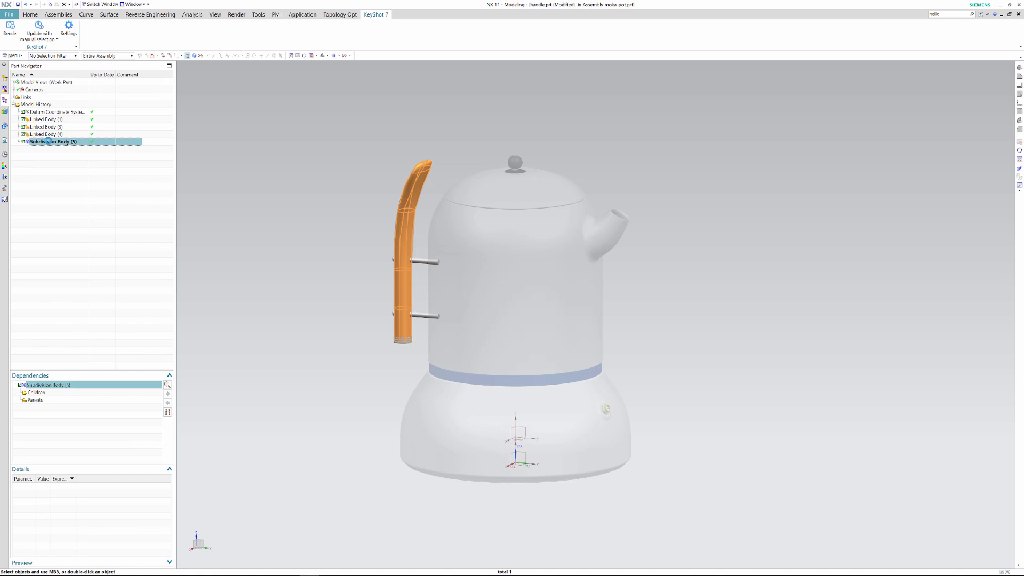
{"action": "right_click", "coordinate": [48, 141]}
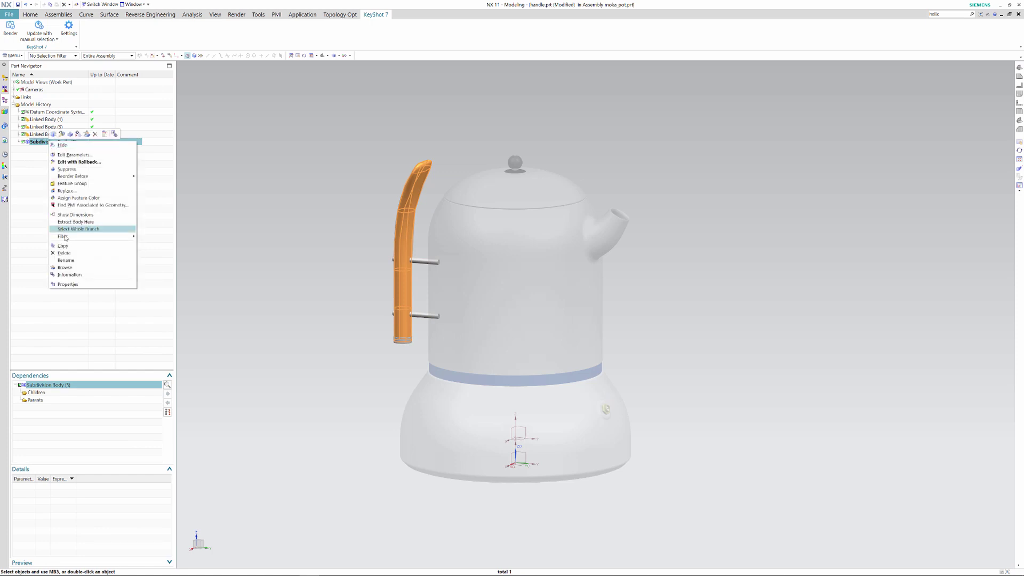
{"action": "left_click", "coordinate": [272, 201]}
{"action": "right_click", "coordinate": [286, 201]}
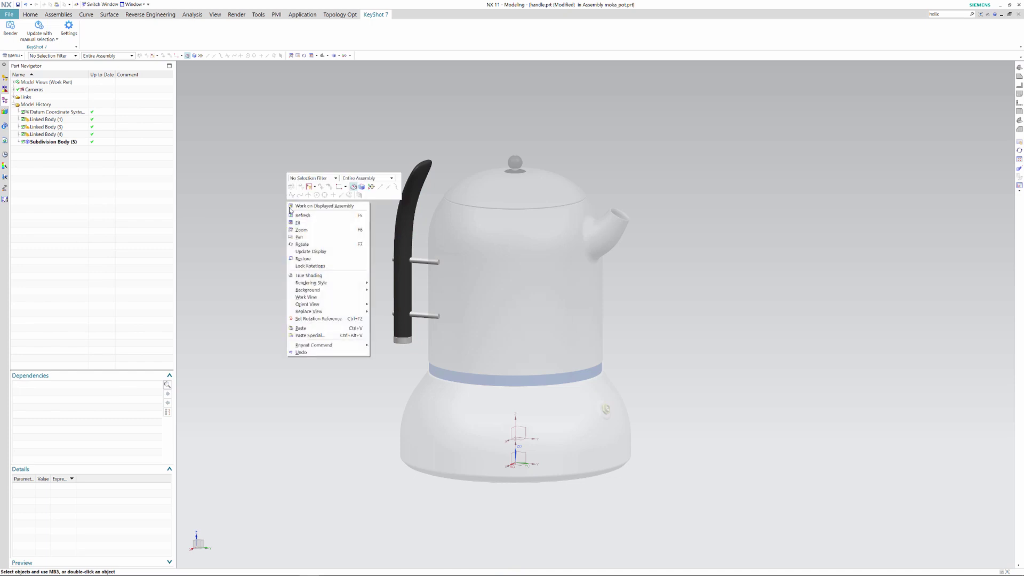
{"action": "left_click", "coordinate": [315, 326]}
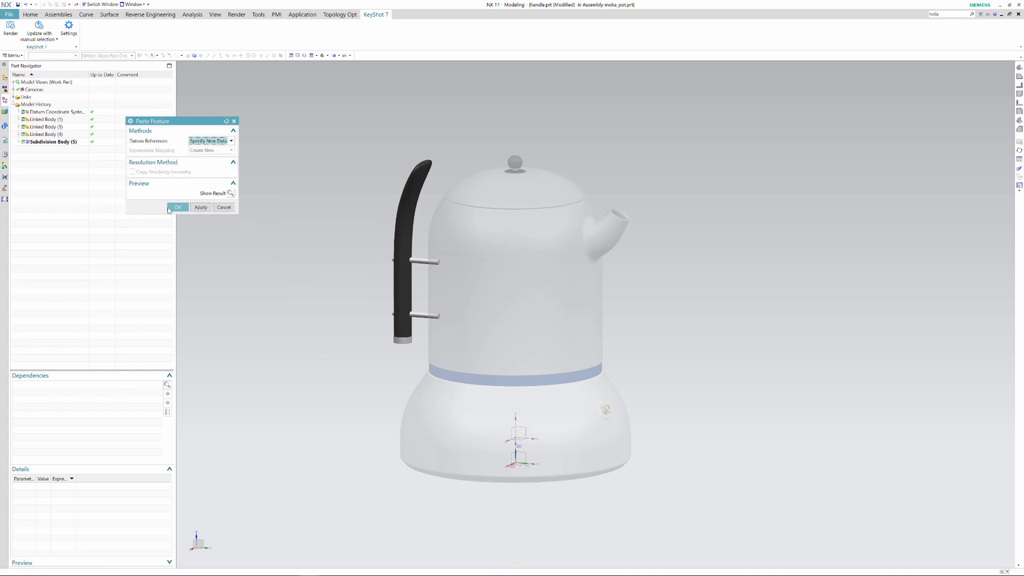
{"action": "left_click", "coordinate": [171, 207]}
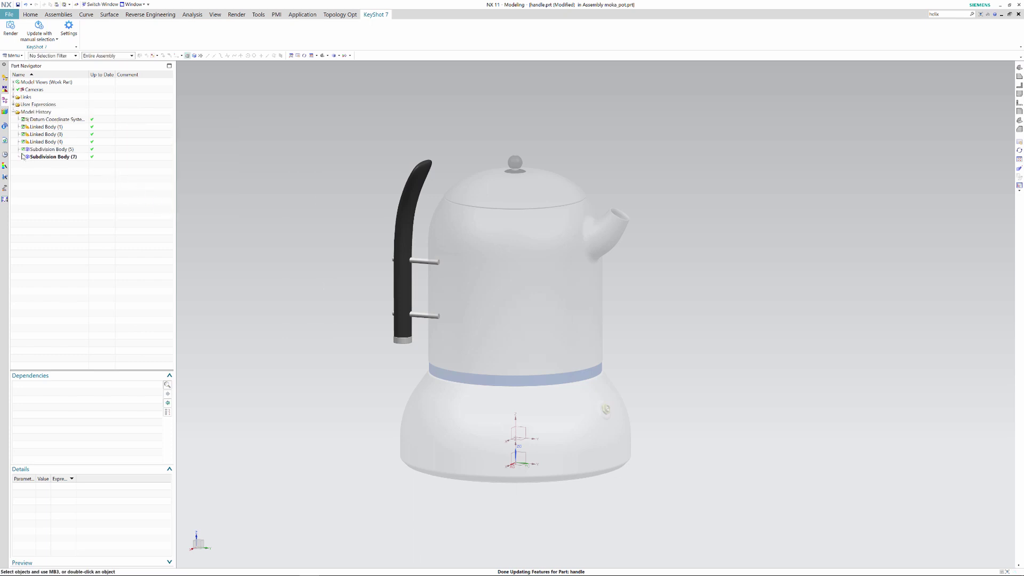
Step: Edit Subdivision Body (7), stretching the handle's top cage points upward and tipping it forward
{"action": "double_click", "coordinate": [33, 157]}
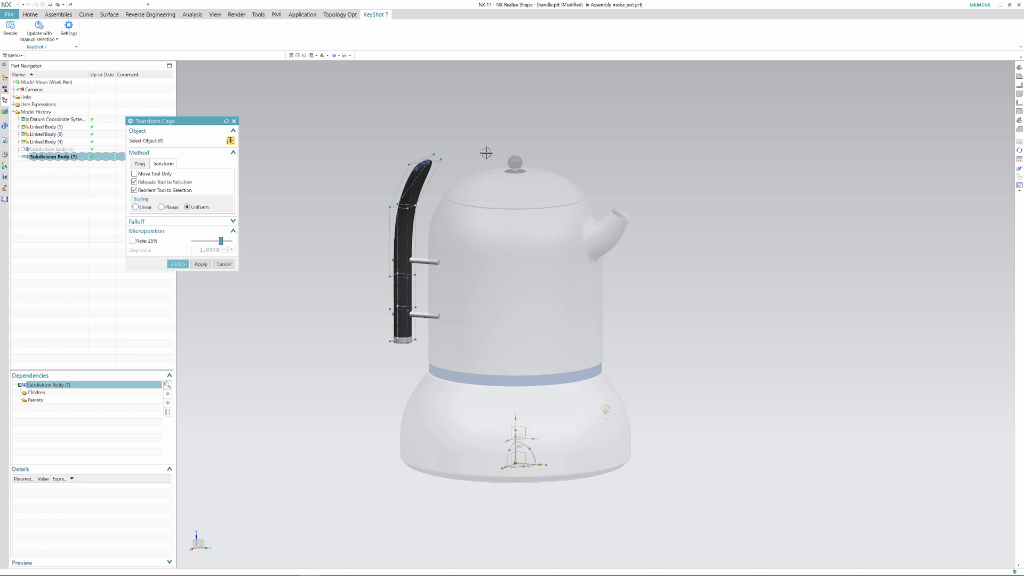
{"action": "left_click", "coordinate": [1018, 122]}
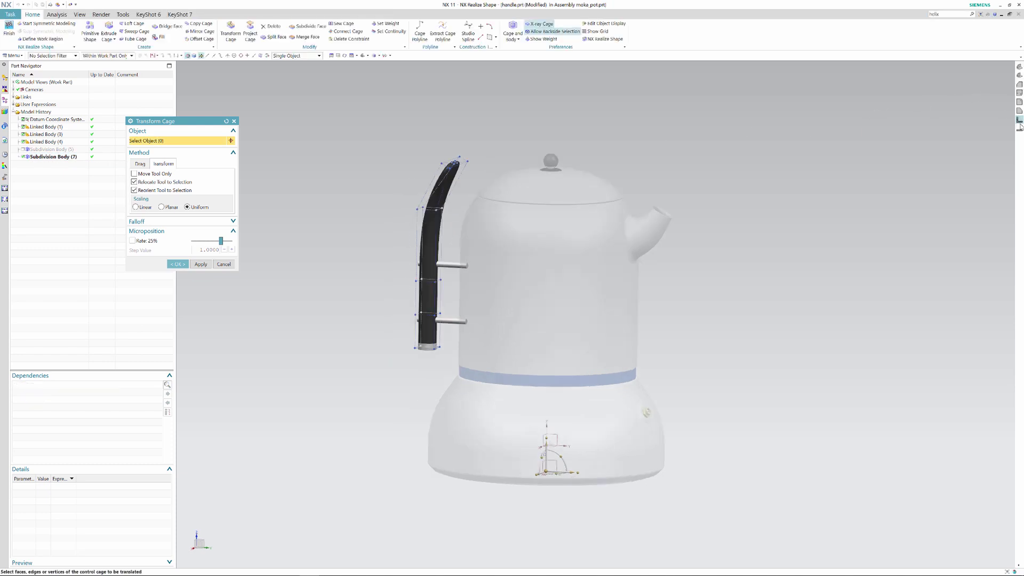
{"action": "left_click", "coordinate": [1019, 85]}
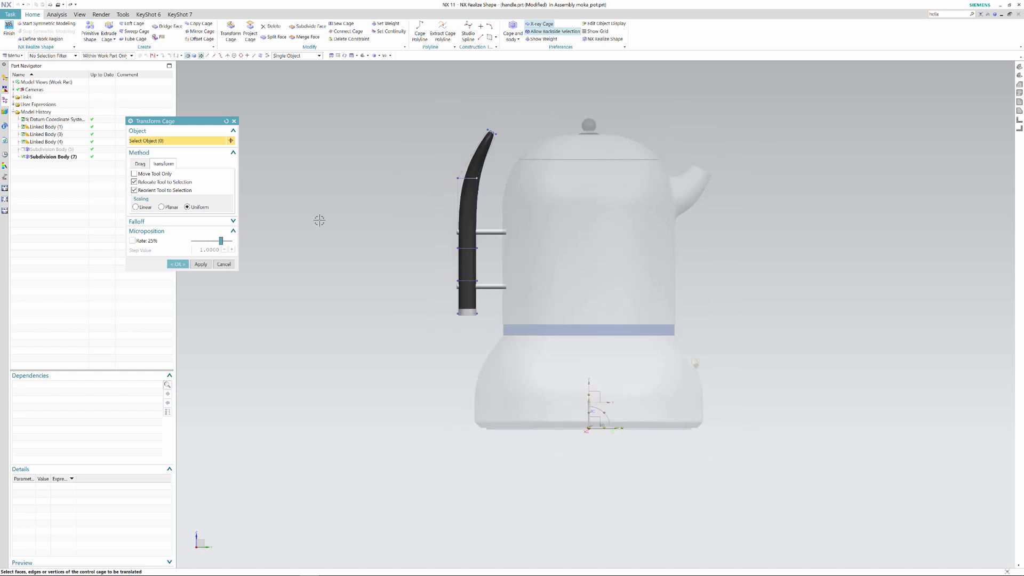
{"action": "left_click_drag", "start_coordinate": [425, 128], "coordinate": [528, 192]}
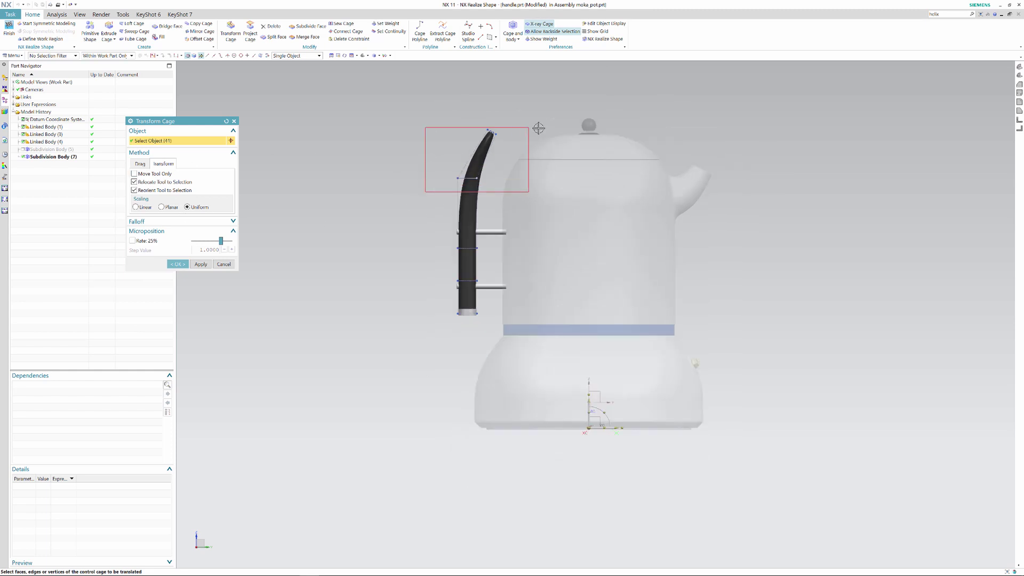
{"action": "middle_click_drag", "start_coordinate": [521, 157], "coordinate": [502, 233], "text": "shift"}
{"action": "left_click_drag", "start_coordinate": [465, 192], "coordinate": [465, 101]}
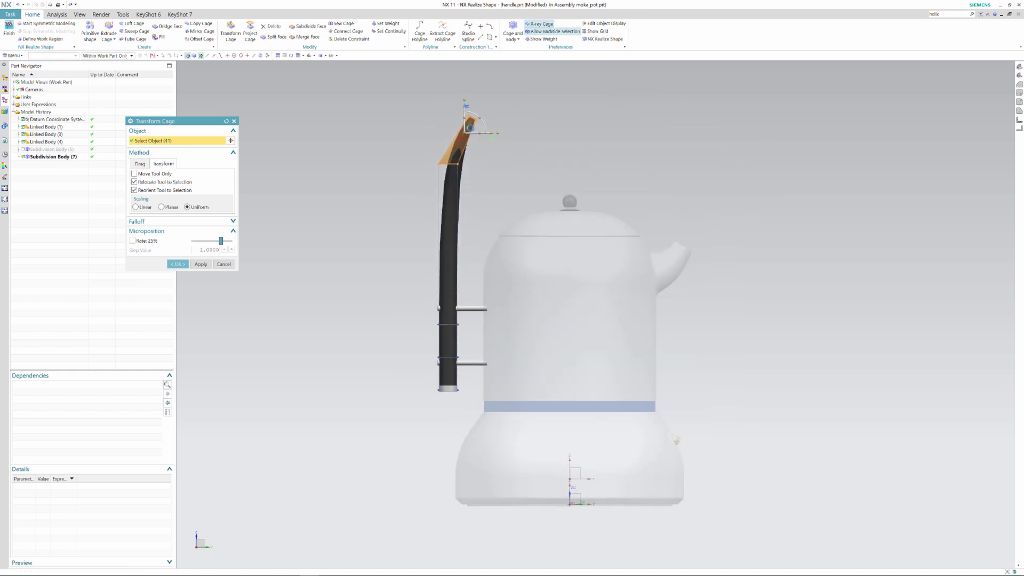
{"action": "middle_click_drag", "start_coordinate": [466, 104], "coordinate": [466, 155], "text": "shift"}
{"action": "left_click_drag", "start_coordinate": [434, 129], "coordinate": [513, 187]}
{"action": "left_click_drag", "start_coordinate": [394, 180], "coordinate": [504, 245], "text": "shift"}
{"action": "left_click_drag", "start_coordinate": [502, 168], "coordinate": [567, 164]}
Step: Reshape the handle's bend, lower its top slightly, and finish the shape edit
{"action": "left_click_drag", "start_coordinate": [482, 137], "coordinate": [417, 238]}
{"action": "left_click_drag", "start_coordinate": [467, 191], "coordinate": [480, 165]}
{"action": "left_click_drag", "start_coordinate": [489, 206], "coordinate": [468, 191]}
{"action": "middle_click", "coordinate": [299, 228]}
{"action": "left_click", "coordinate": [231, 32]}
{"action": "left_click", "coordinate": [163, 164]}
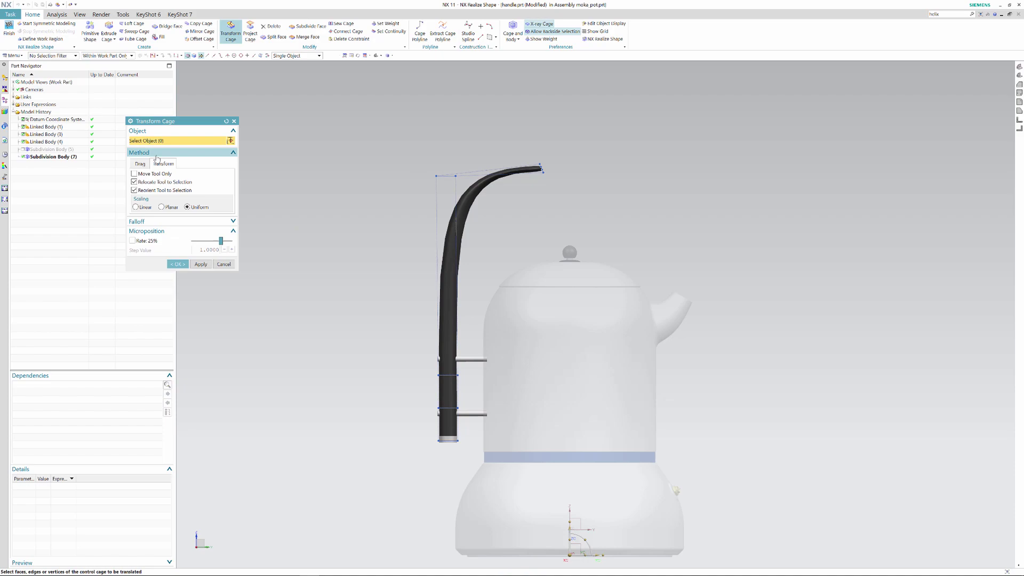
{"action": "left_click_drag", "start_coordinate": [410, 148], "coordinate": [586, 193]}
{"action": "left_click_drag", "start_coordinate": [509, 144], "coordinate": [510, 162]}
{"action": "left_click", "coordinate": [175, 264]}
{"action": "left_click", "coordinate": [9, 30]}
Step: Return to the whole assembly, then reopen the handle's subdivision shape for editing
{"action": "key", "text": "alt+Tab"}
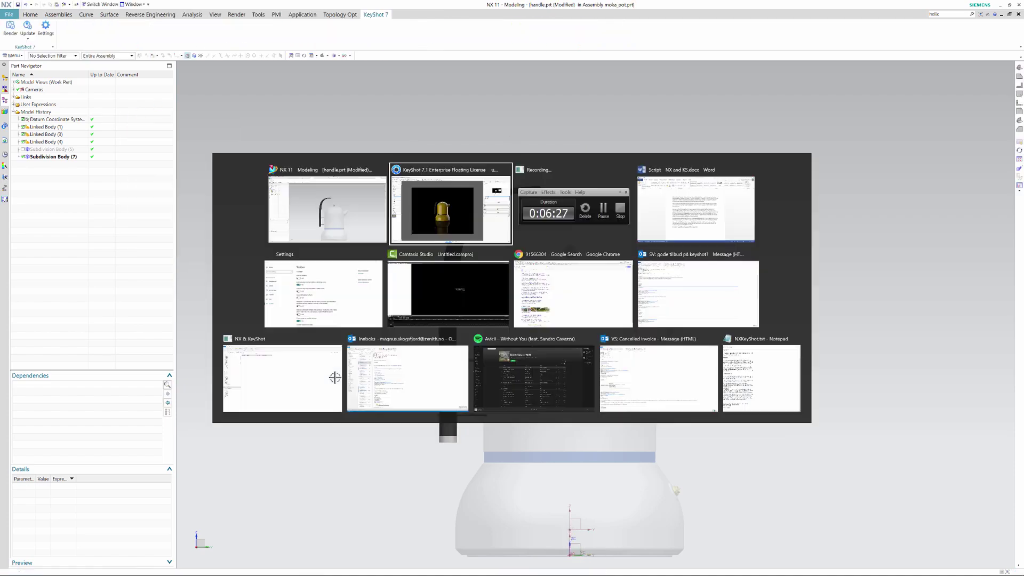
{"action": "key", "text": "alt+Tab"}
{"action": "left_click", "coordinate": [5, 77]}
{"action": "double_click", "coordinate": [59, 89]}
{"action": "middle_click_drag", "start_coordinate": [436, 267], "coordinate": [458, 255]}
{"action": "double_click", "coordinate": [453, 233]}
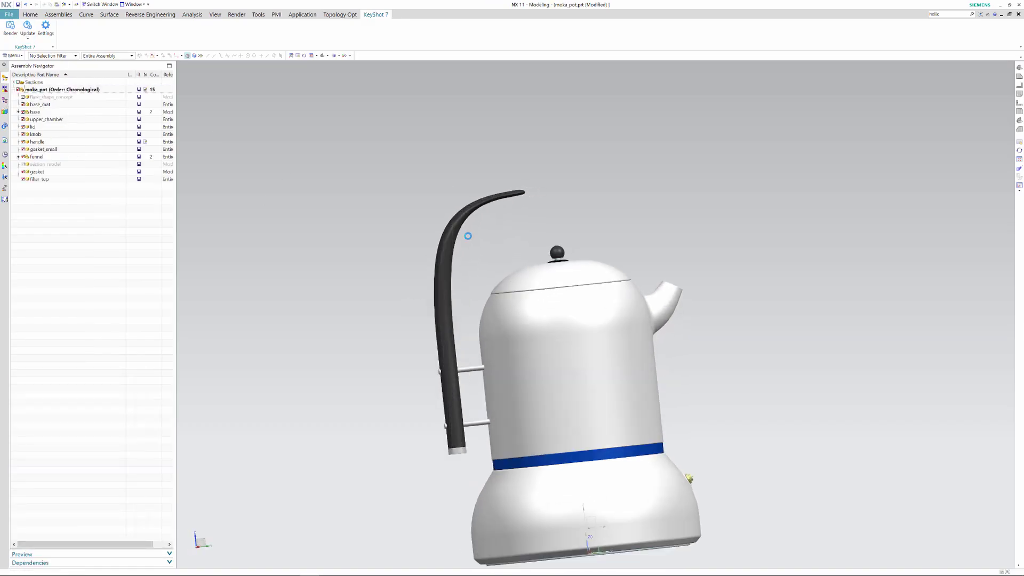
{"action": "double_click", "coordinate": [449, 242]}
Step: Pull the handle's bend left and down and raise its lower cage points
{"action": "left_click", "coordinate": [231, 32]}
{"action": "left_click_drag", "start_coordinate": [397, 186], "coordinate": [457, 226]}
{"action": "middle_click_drag", "start_coordinate": [480, 277], "coordinate": [458, 304]}
{"action": "key", "text": "F8"}
{"action": "left_click_drag", "start_coordinate": [430, 208], "coordinate": [389, 252]}
{"action": "left_click_drag", "start_coordinate": [389, 347], "coordinate": [479, 404]}
{"action": "left_click_drag", "start_coordinate": [469, 367], "coordinate": [486, 350]}
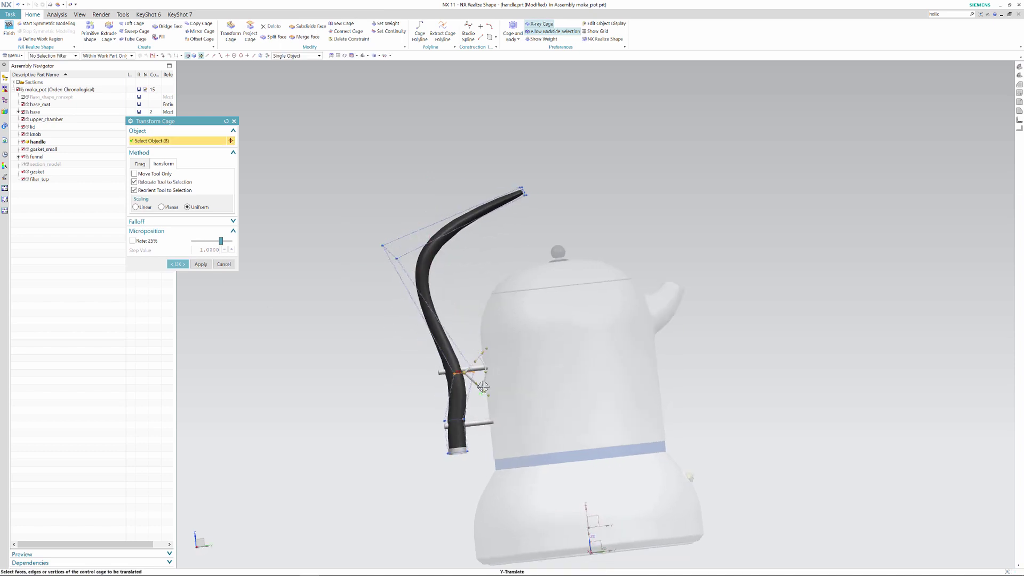
{"action": "left_click_drag", "start_coordinate": [482, 387], "coordinate": [459, 366]}
{"action": "left_click_drag", "start_coordinate": [458, 328], "coordinate": [465, 321]}
{"action": "left_click", "coordinate": [200, 264]}
Step: Shift the upper bend cage points right and finish the shape edit
{"action": "left_click_drag", "start_coordinate": [368, 232], "coordinate": [416, 269]}
{"action": "left_click_drag", "start_coordinate": [418, 248], "coordinate": [434, 247]}
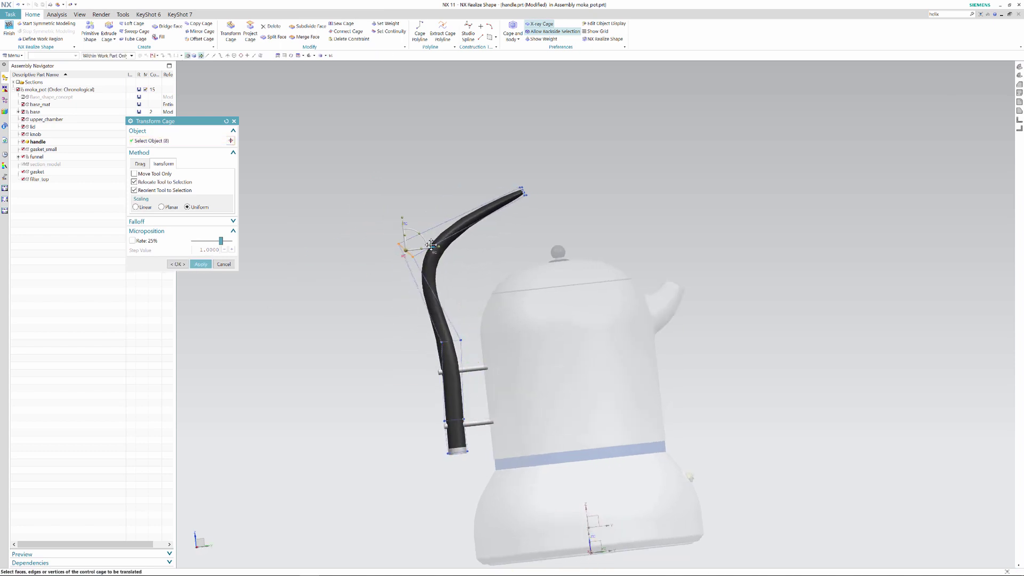
{"action": "left_click", "coordinate": [177, 264]}
{"action": "left_click", "coordinate": [9, 28]}
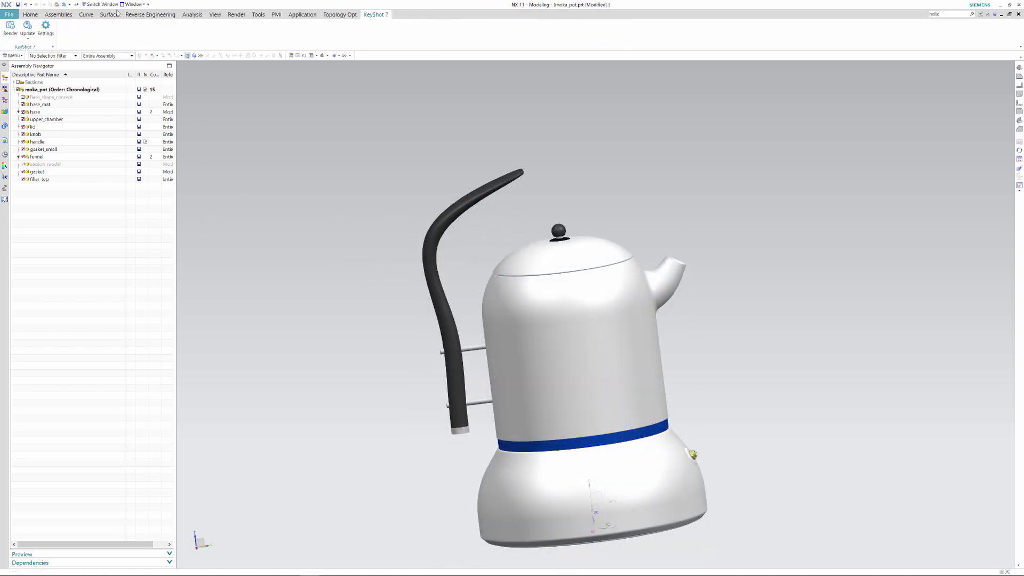
Step: Update KeyShot with manual selection, sending only handle.prt across
{"action": "left_click", "coordinate": [28, 38]}
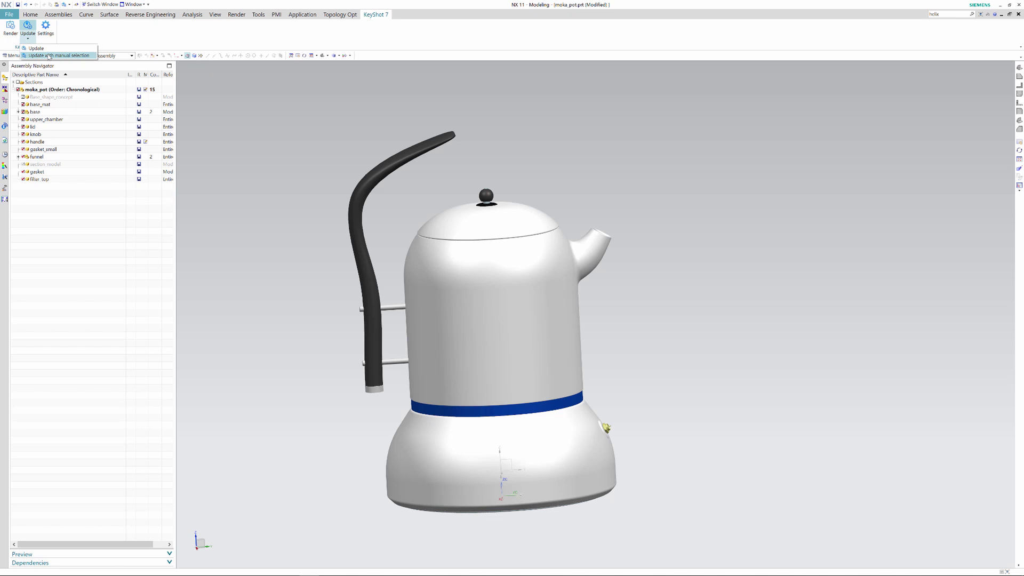
{"action": "left_click", "coordinate": [48, 56]}
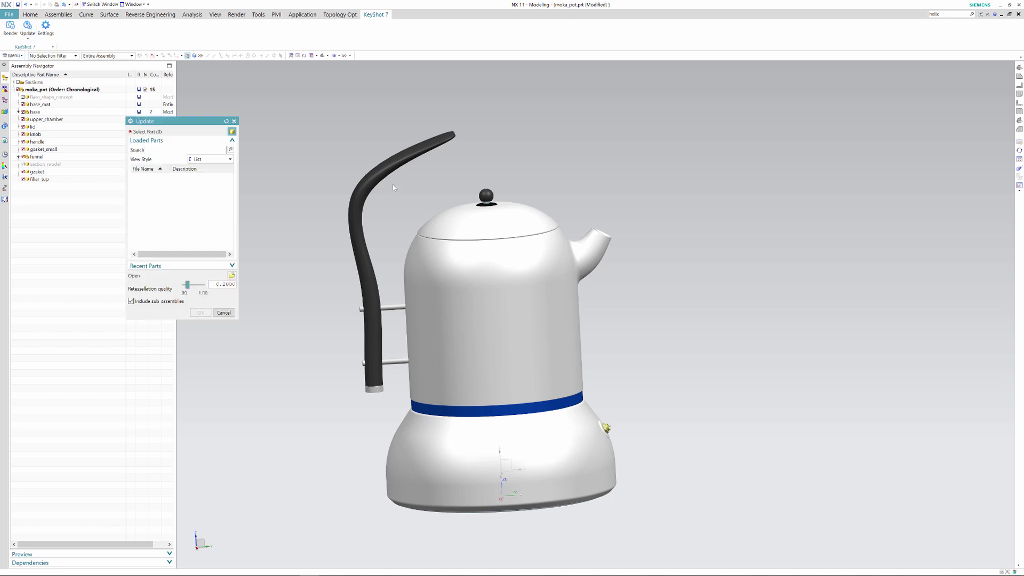
{"action": "left_click", "coordinate": [391, 166]}
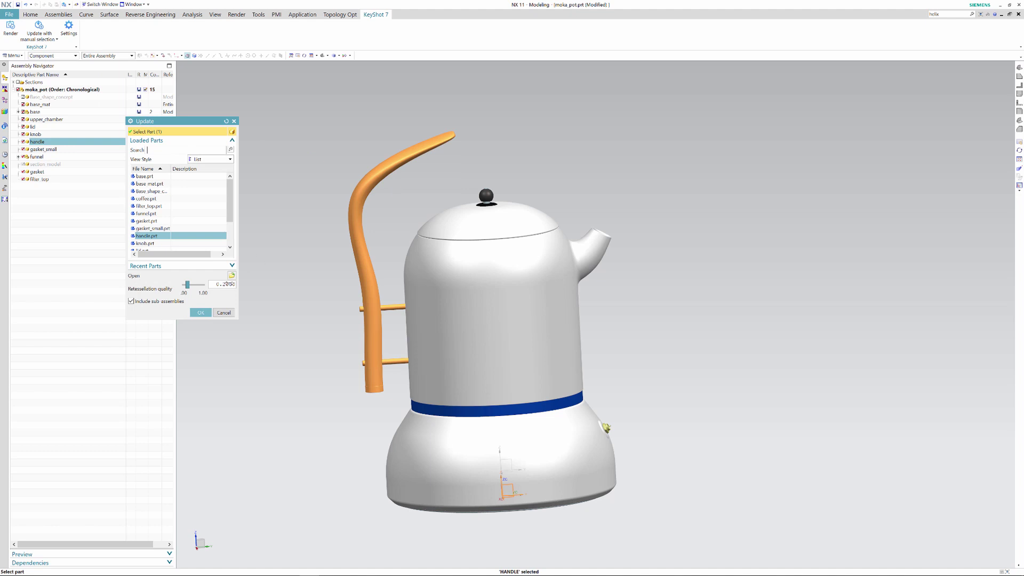
{"action": "left_click", "coordinate": [201, 313]}
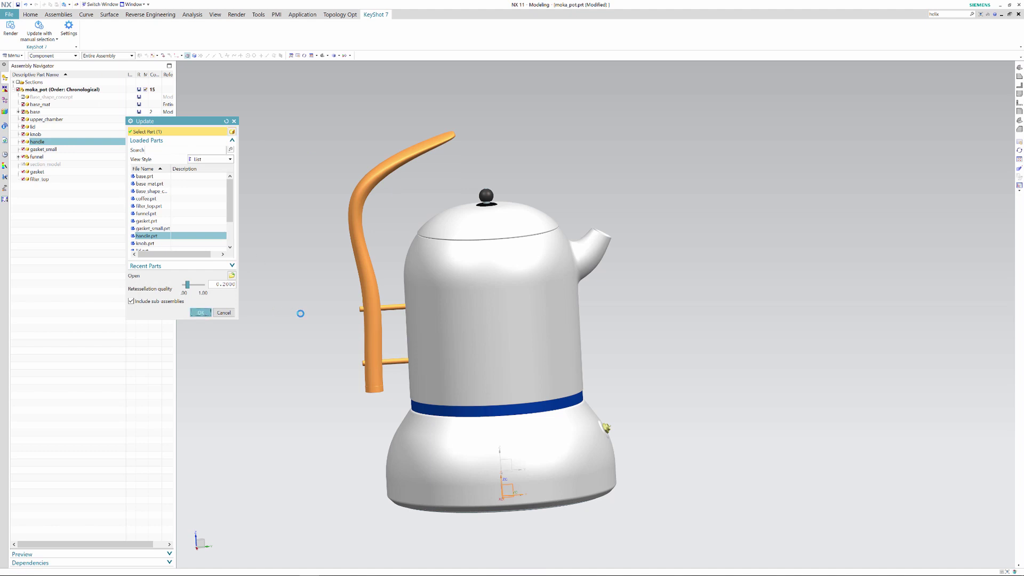